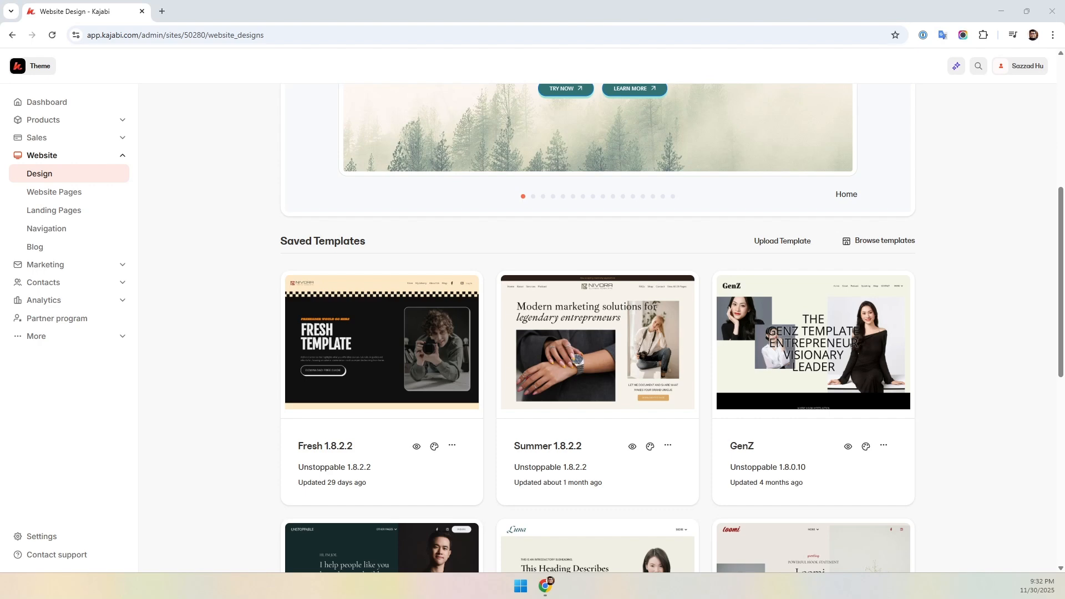
# - Browse the live template preview and saved templates on the website Design page
pyautogui.scroll(4, 606, 226)
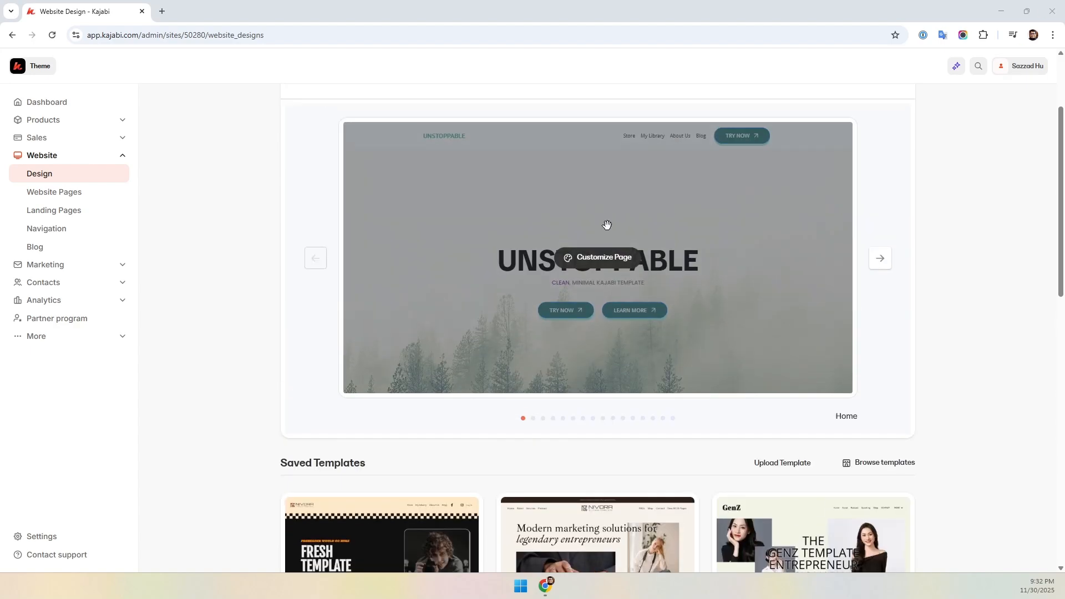
pyautogui.scroll(-3, 229, 445)
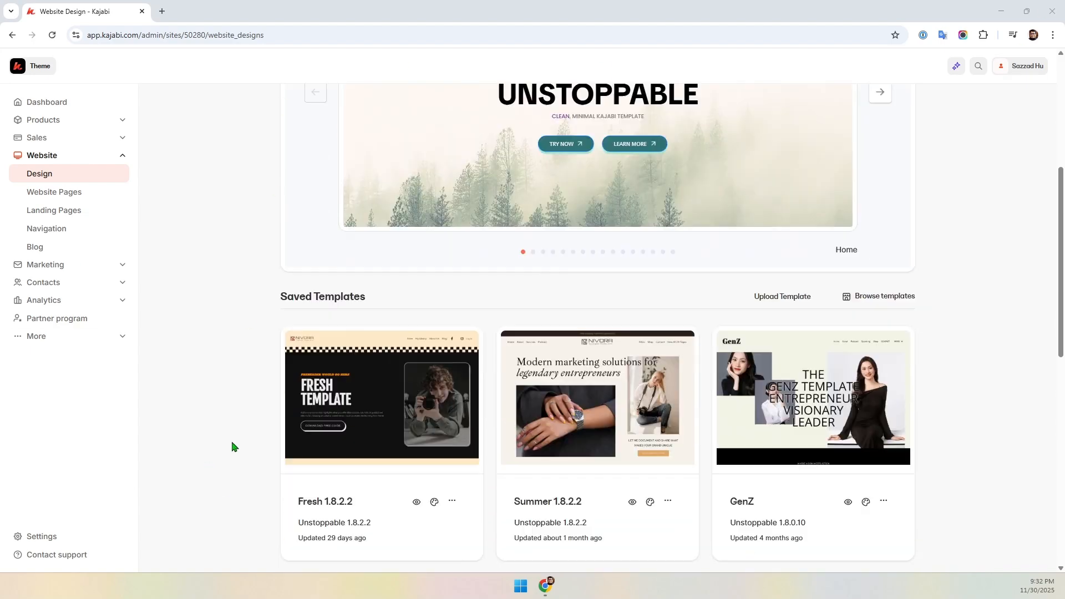
pyautogui.scroll(5, 239, 441)
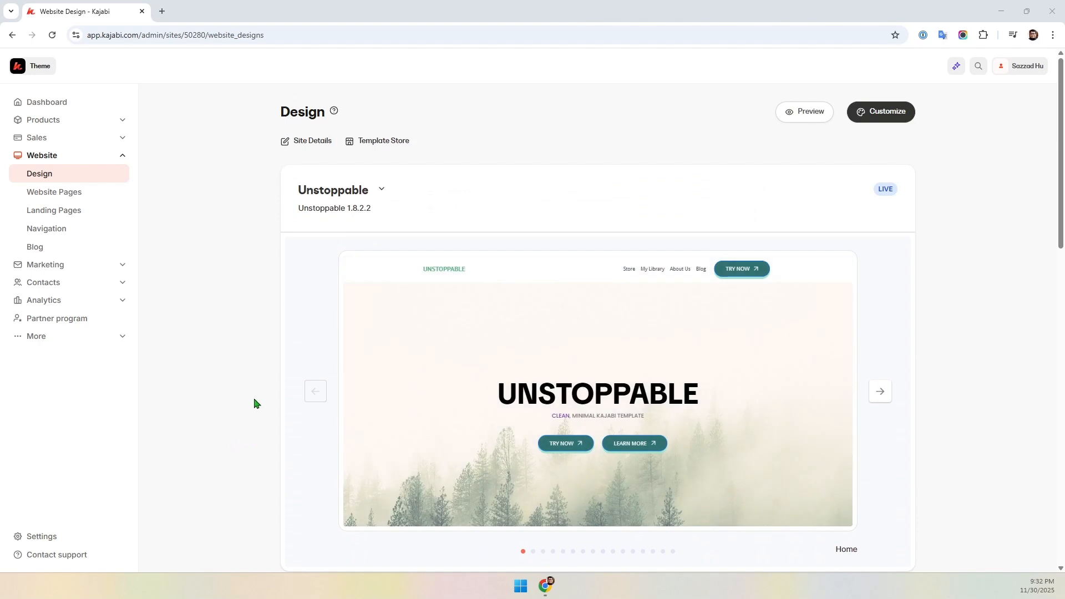
# - Open the Website Pages list and scroll through the existing pages
pyautogui.click(54, 196)
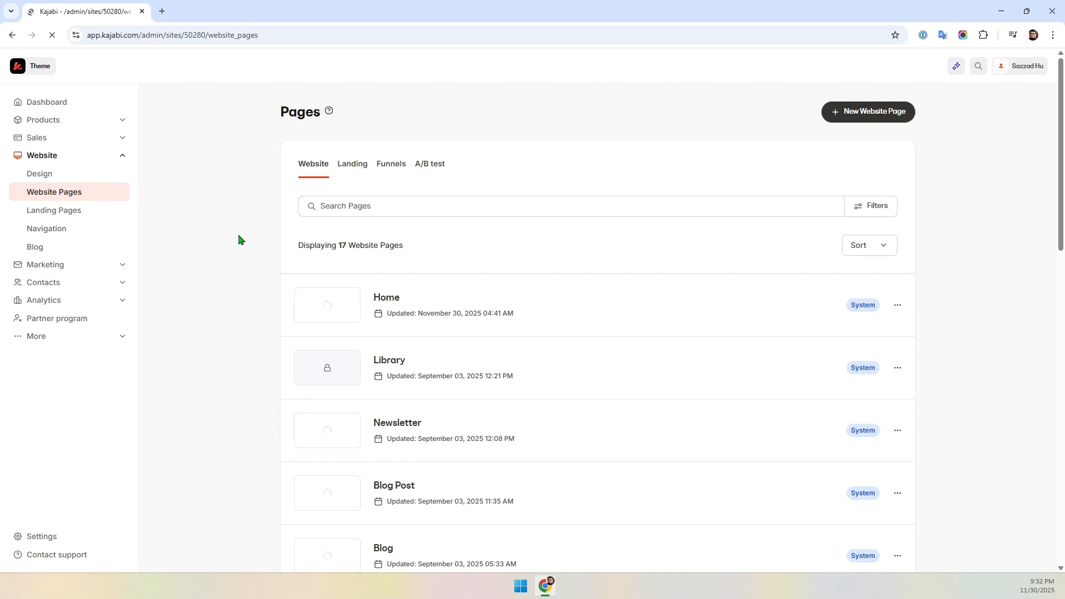
pyautogui.scroll(-5, 241, 243)
pyautogui.scroll(-8, 241, 243)
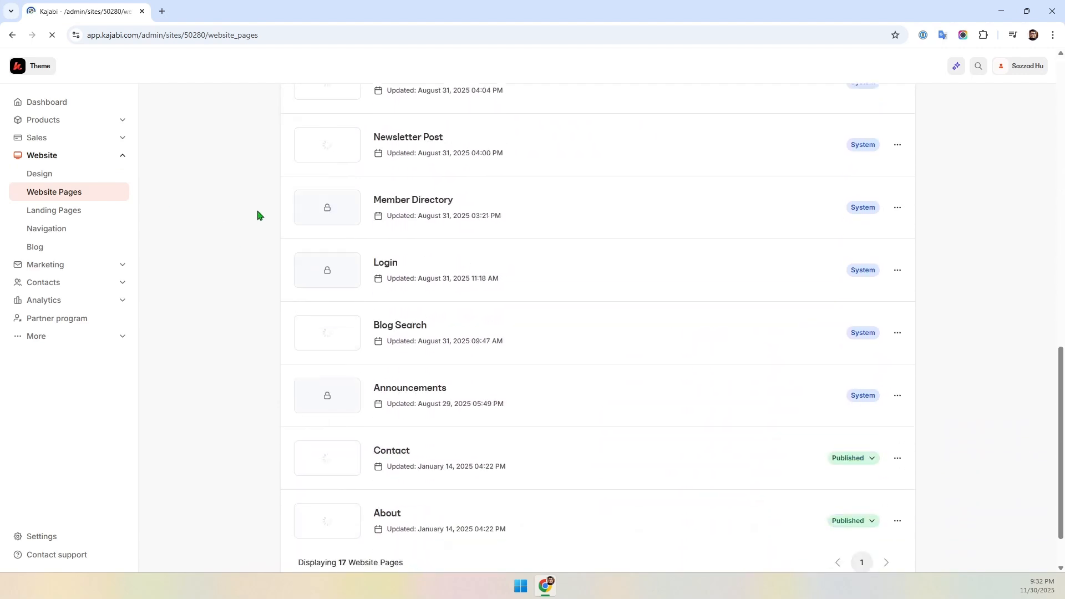
pyautogui.scroll(12, 464, 339)
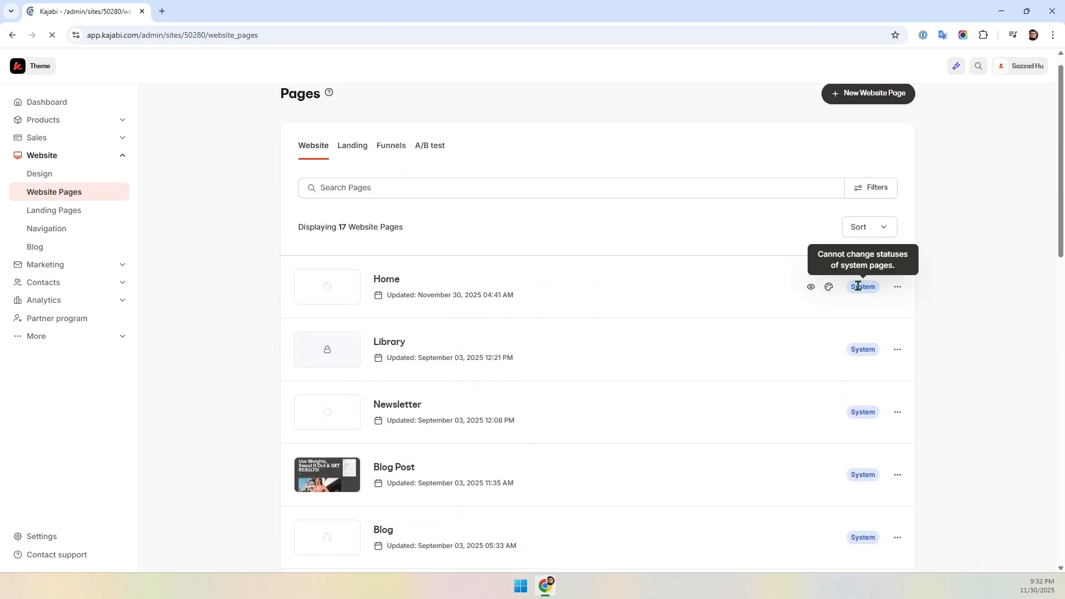
pyautogui.scroll(-1, 495, 469)
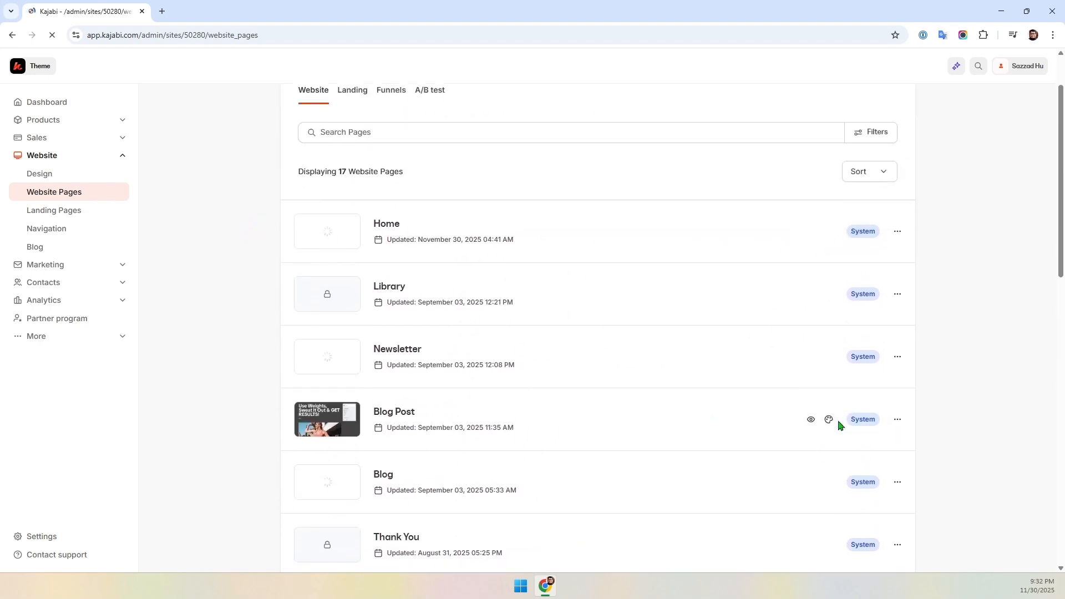
# - Inspect the Blog Post page's options menu and scroll to the end of the page list
pyautogui.click(897, 421)
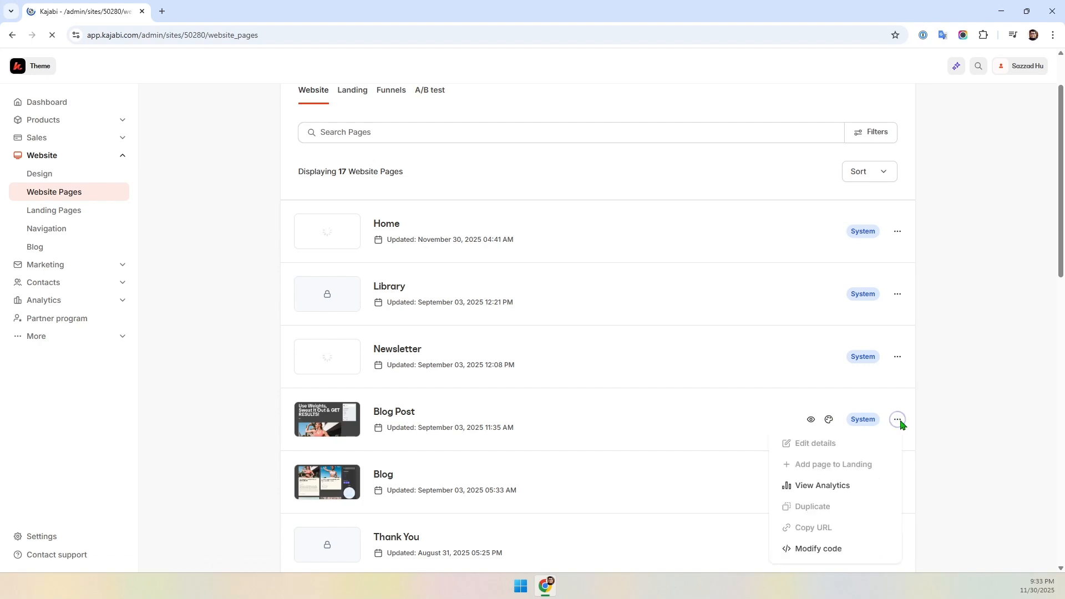
pyautogui.scroll(-2, 857, 426)
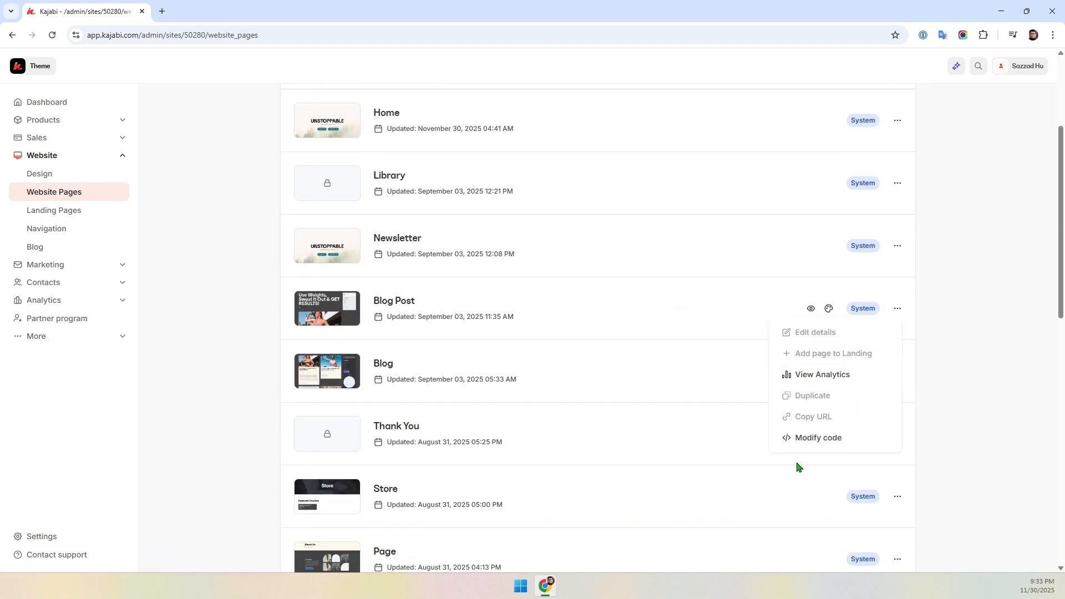
pyautogui.click(534, 318)
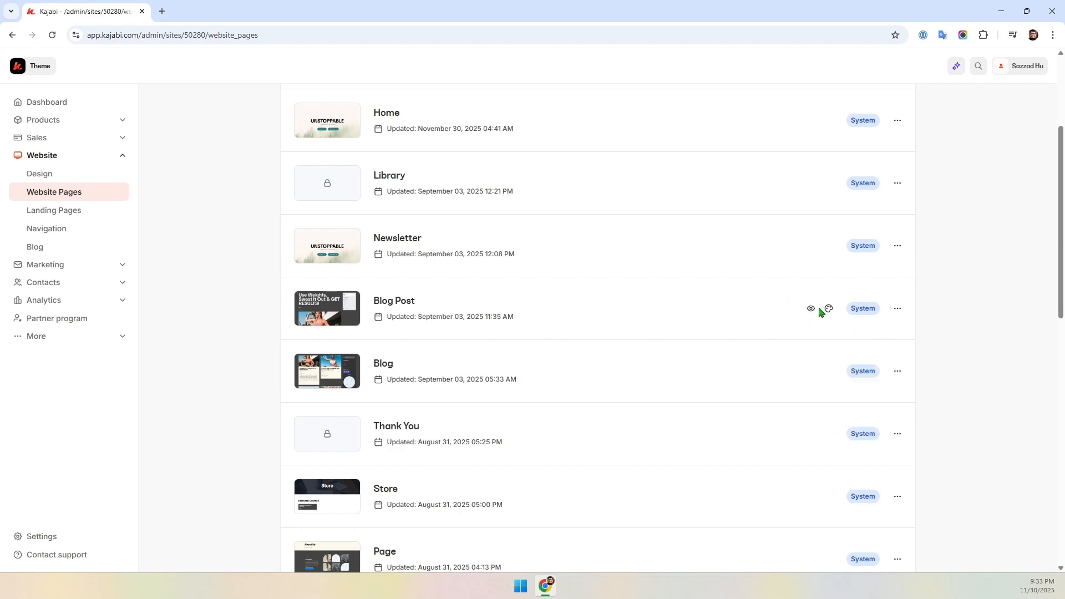
pyautogui.scroll(-1, 340, 395)
pyautogui.scroll(-10, 339, 395)
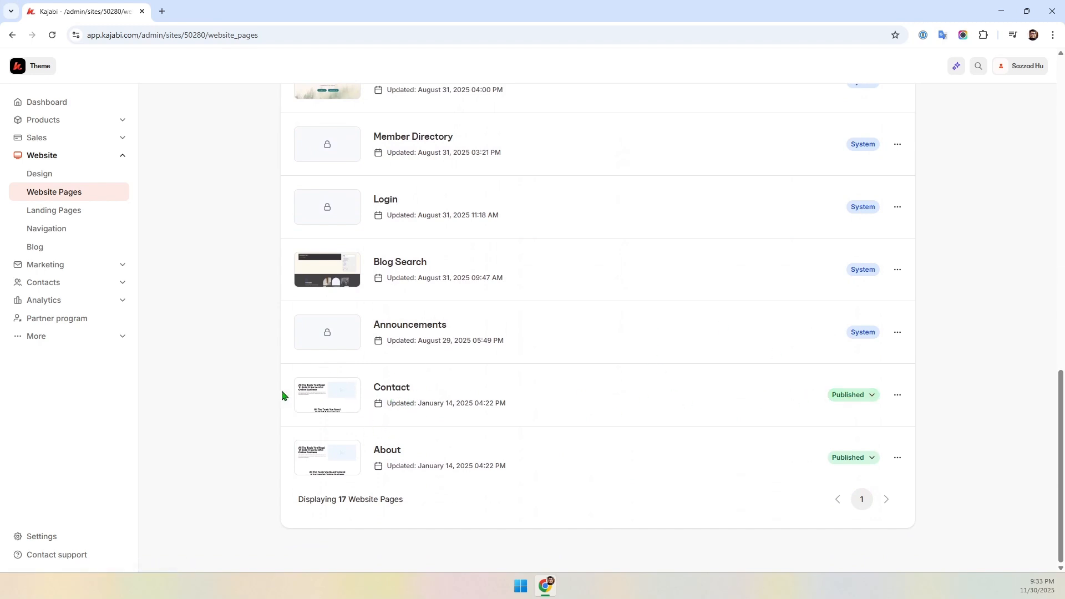
pyautogui.moveTo(414, 389); pyautogui.dragTo(370, 390)
pyautogui.moveTo(408, 450); pyautogui.dragTo(372, 451)
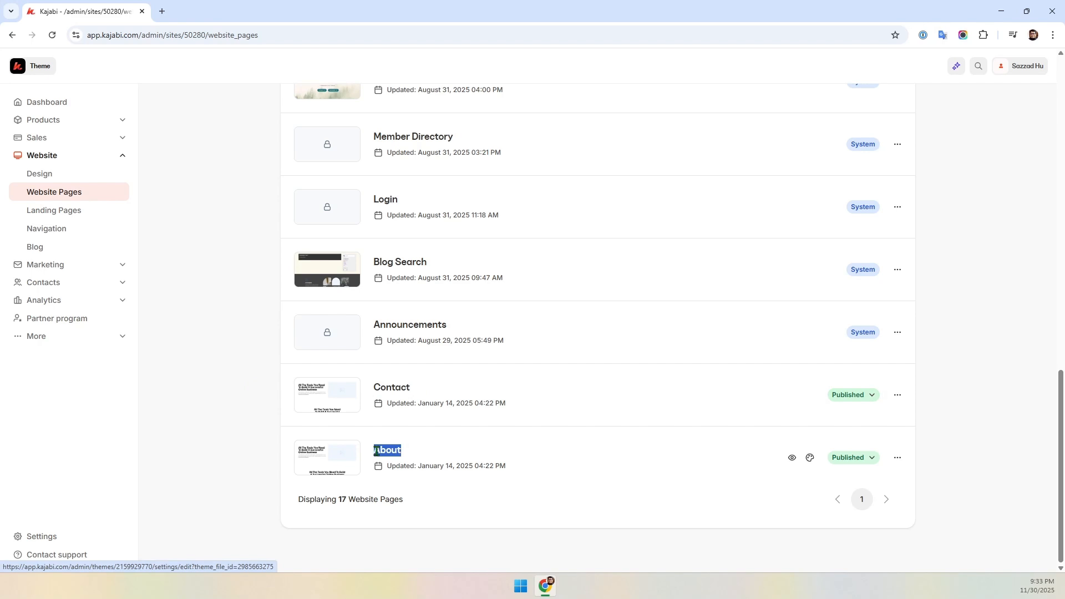
pyautogui.click(896, 395)
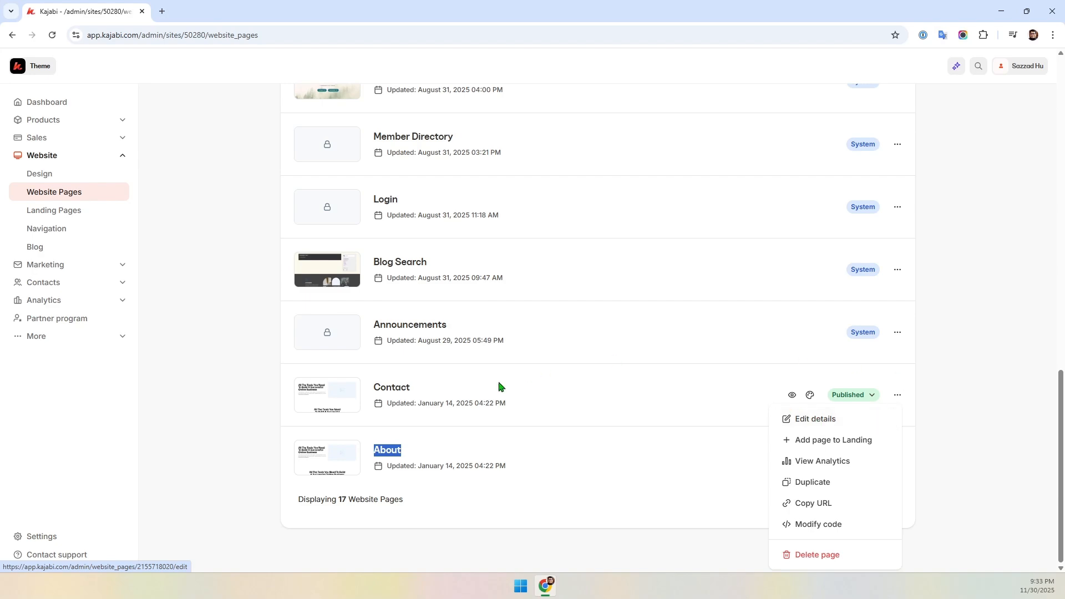
pyautogui.click(244, 417)
# - Compare the options menus of the Announcements and Contact pages
pyautogui.scroll(10, 487, 385)
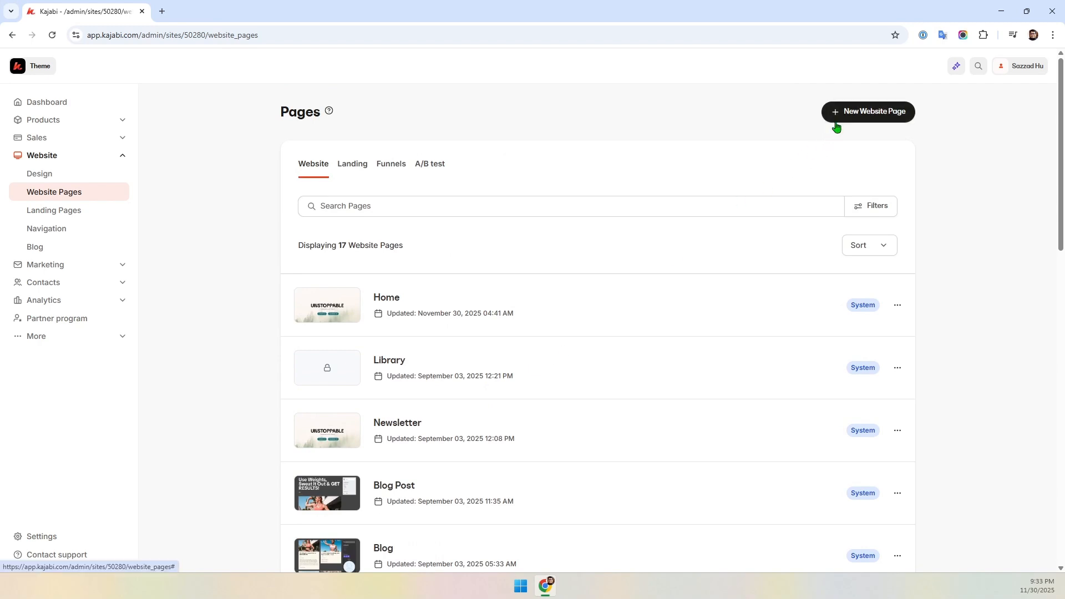
pyautogui.scroll(-15, 869, 316)
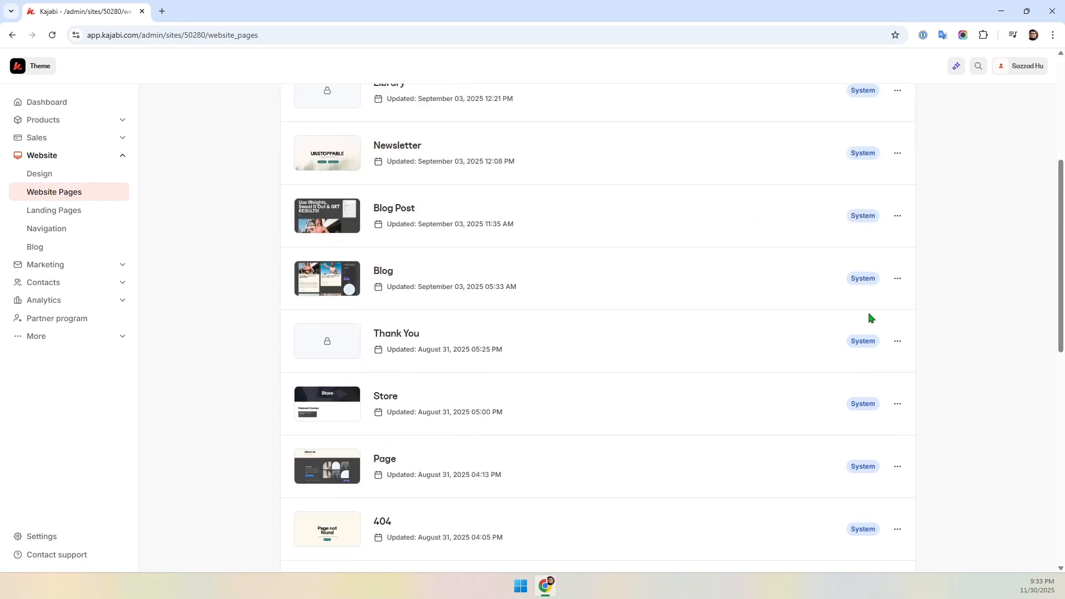
pyautogui.click(898, 331)
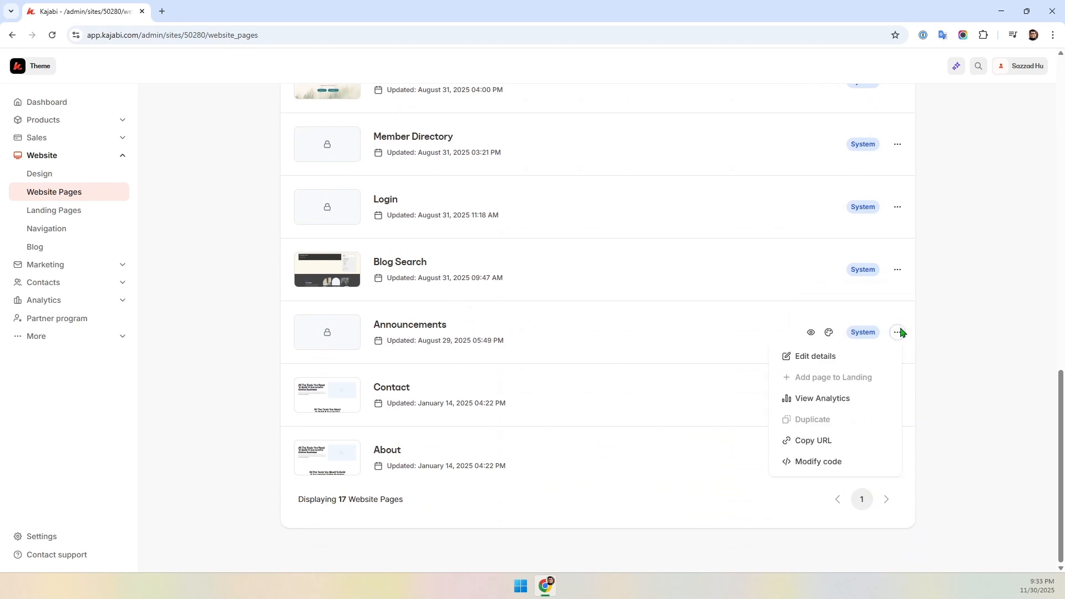
pyautogui.click(897, 395)
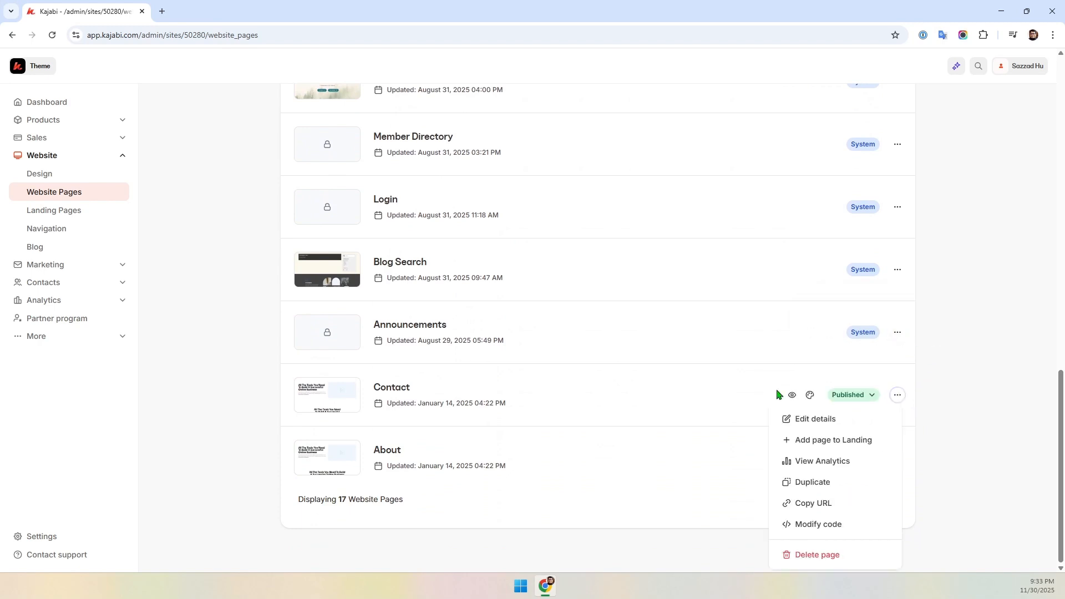
pyautogui.click(972, 364)
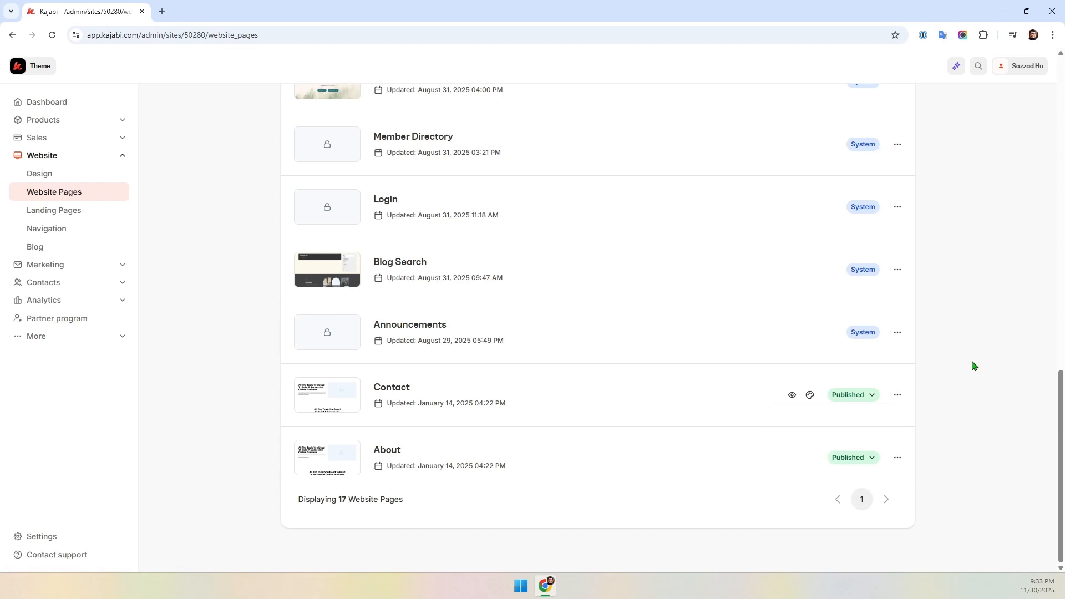
pyautogui.scroll(6, 971, 367)
pyautogui.scroll(5, 971, 369)
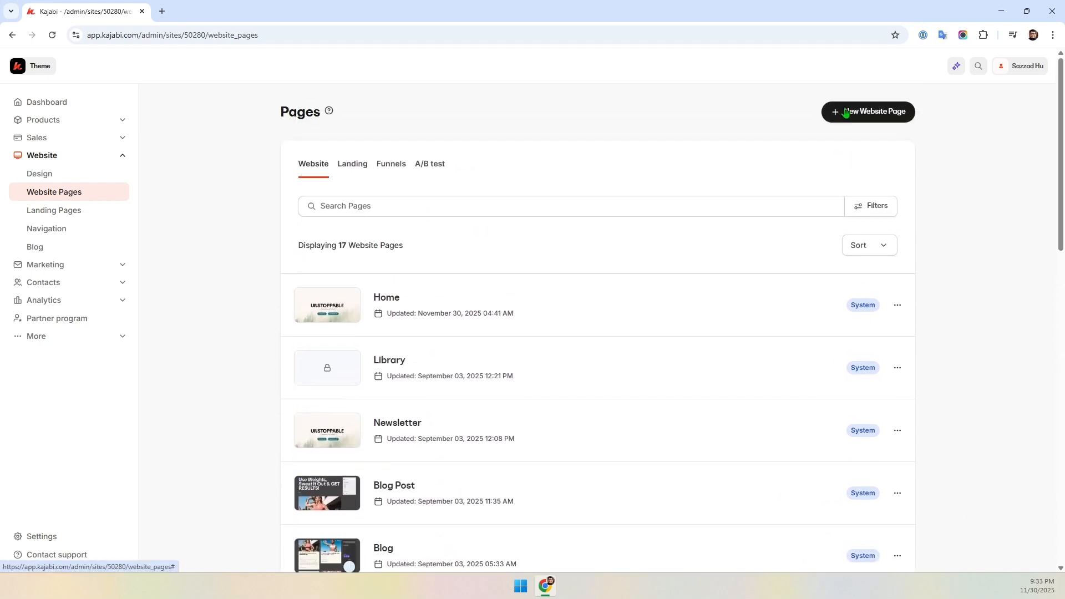
pyautogui.click(890, 117)
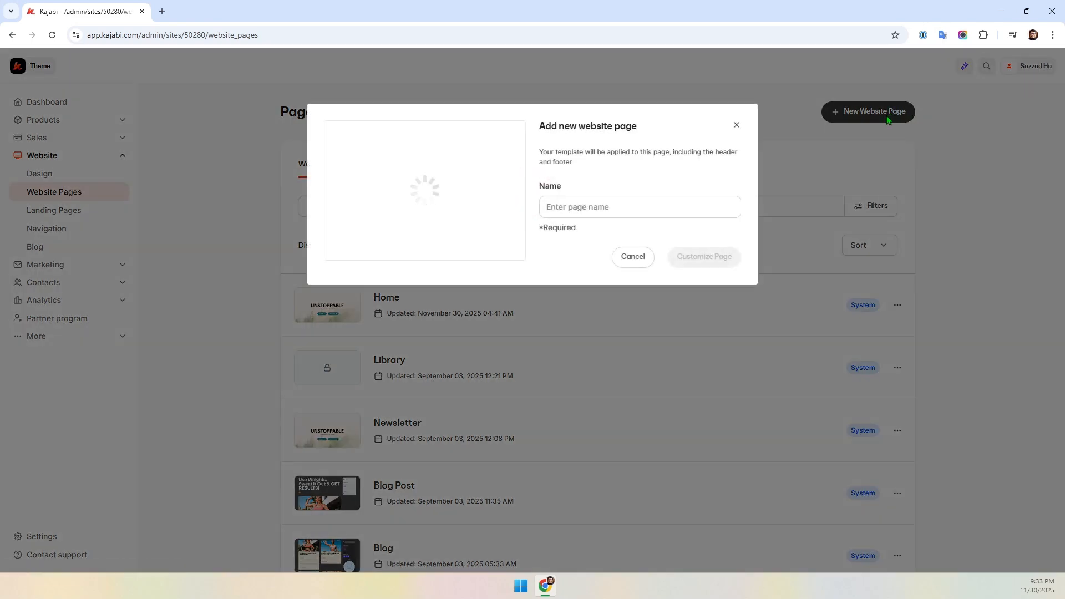
pyautogui.click(567, 208)
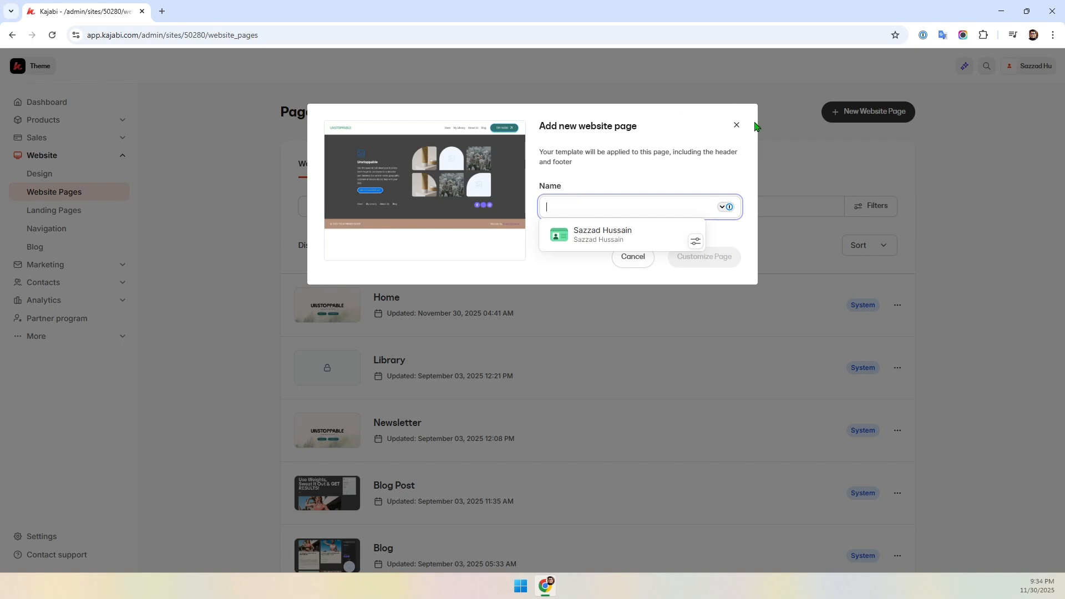
pyautogui.click(738, 125)
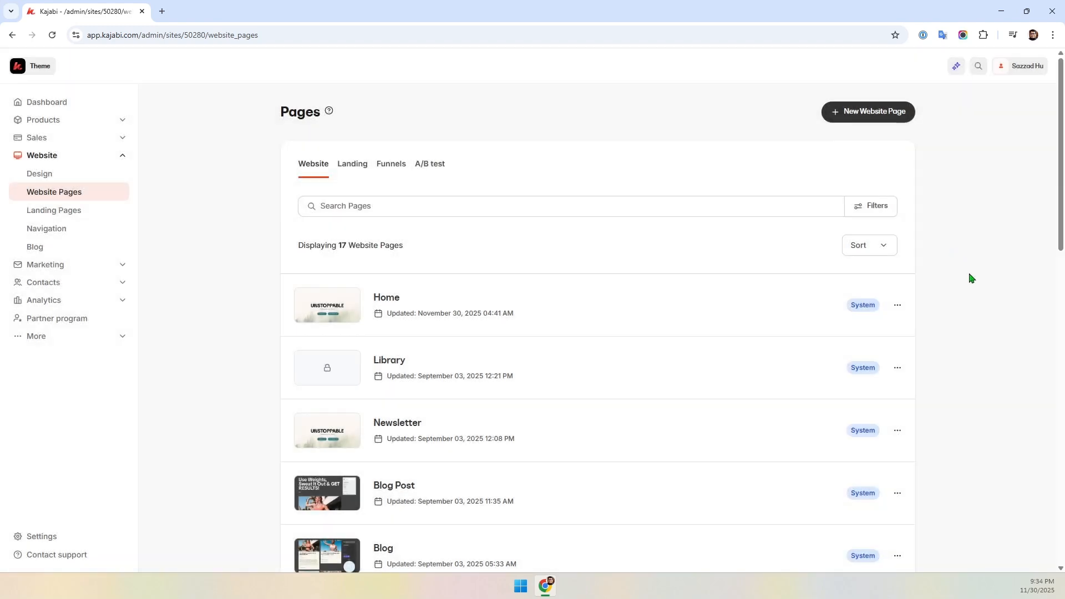
# - Return to the Design page and view the Fresh 1.8.2.2 template's options menu
pyautogui.scroll(-15, 970, 278)
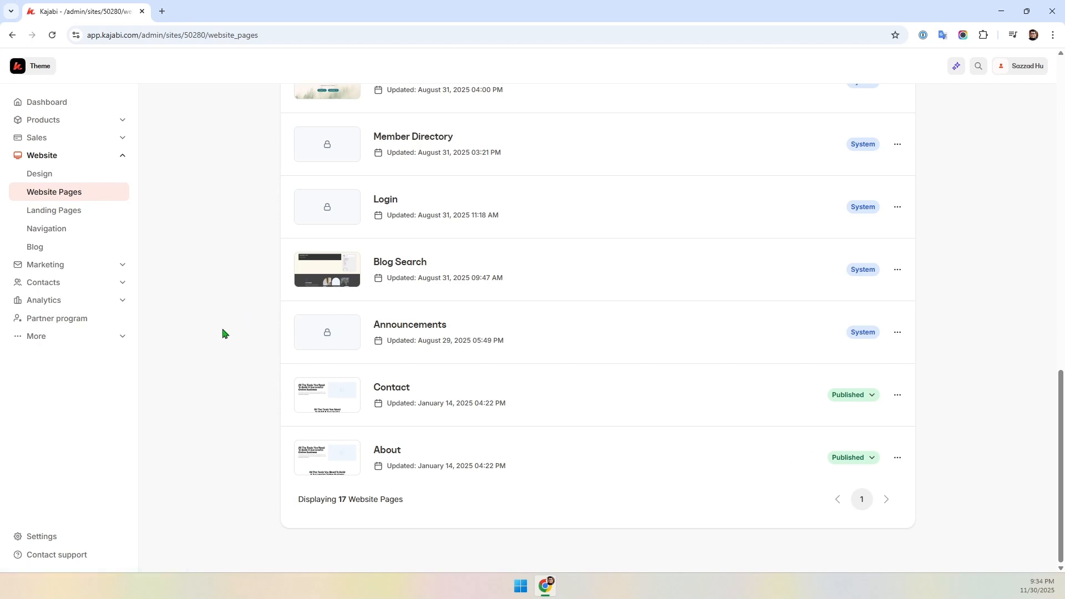
pyautogui.scroll(4, 224, 333)
pyautogui.click(40, 176)
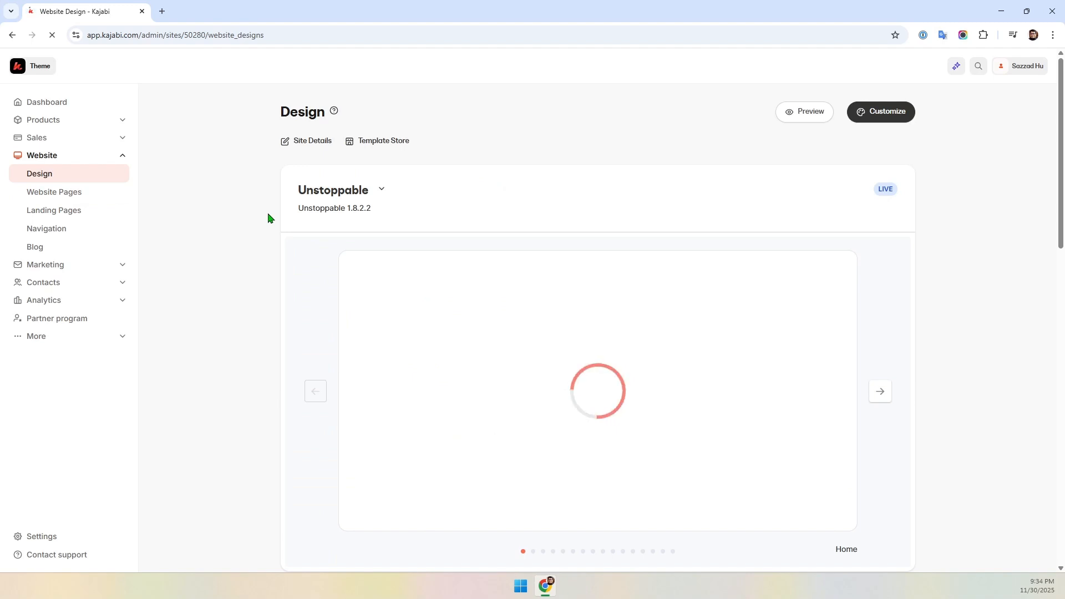
pyautogui.scroll(-6, 213, 272)
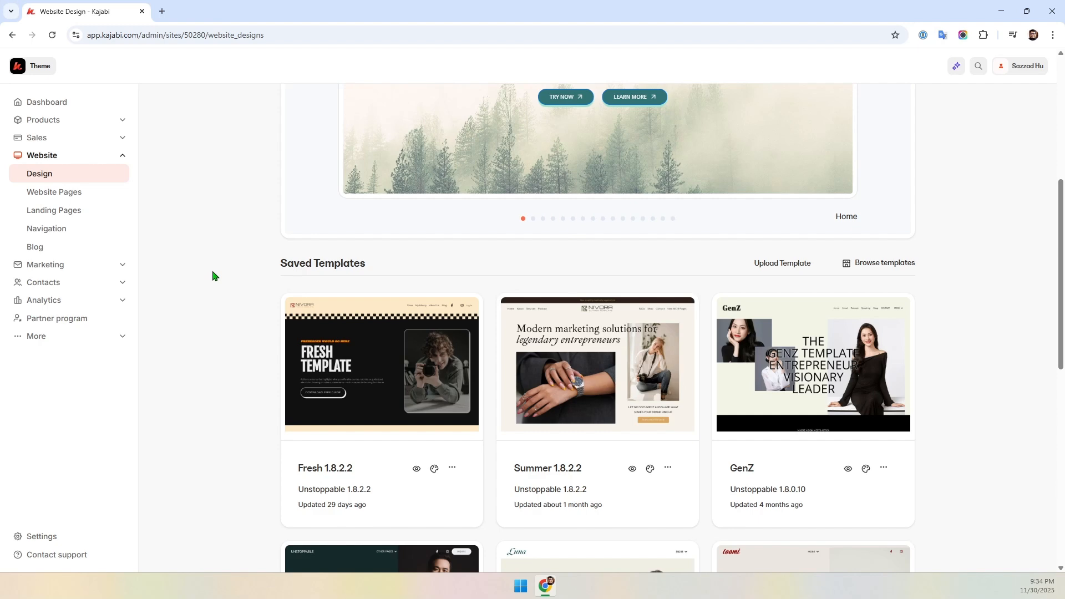
pyautogui.click(452, 469)
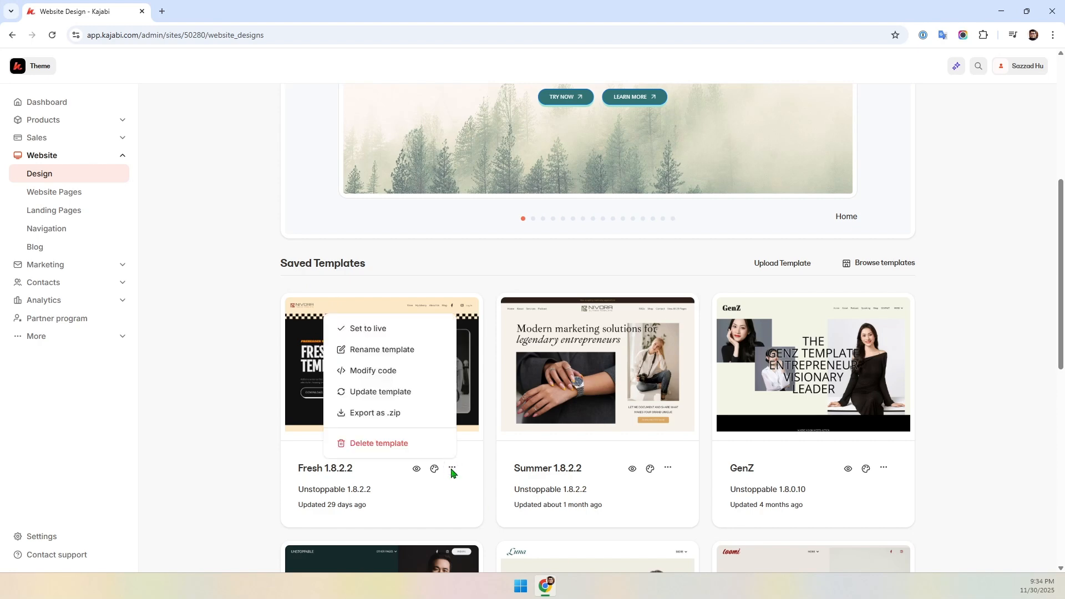
pyautogui.click(272, 417)
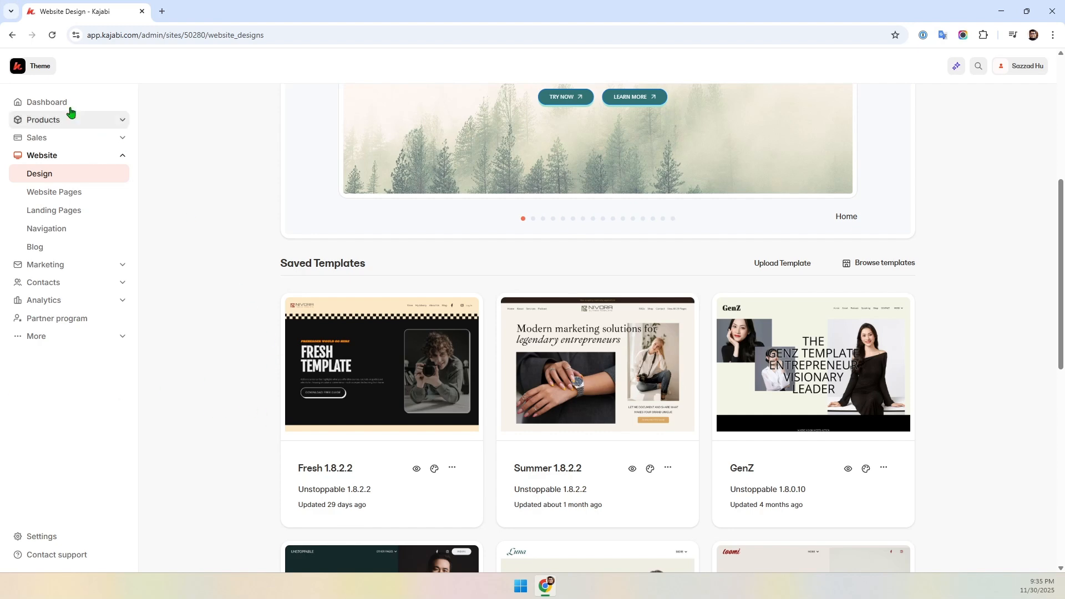
pyautogui.click(31, 66)
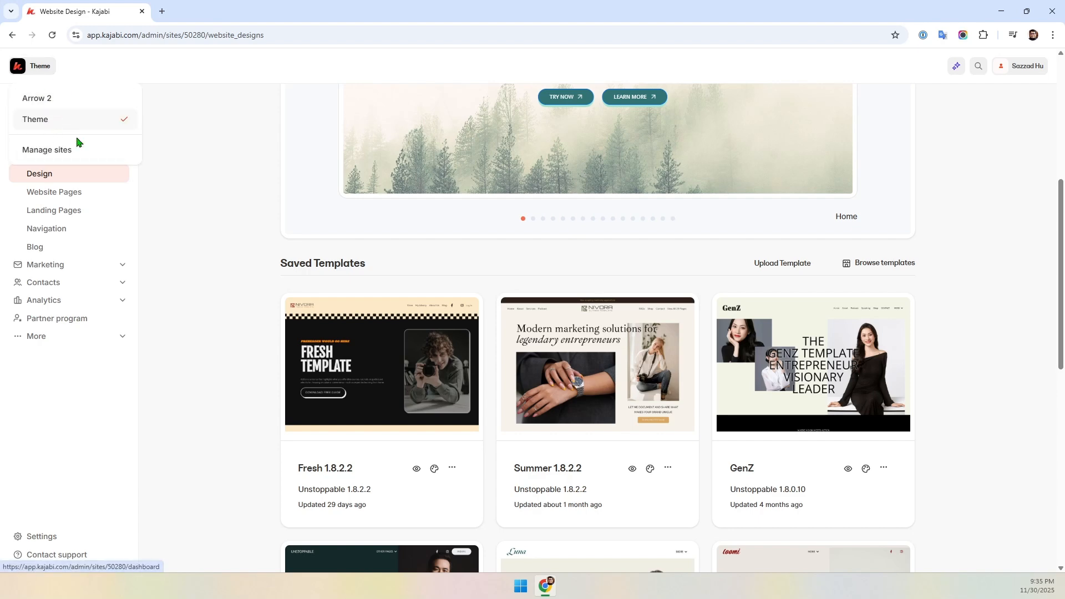
pyautogui.click(281, 276)
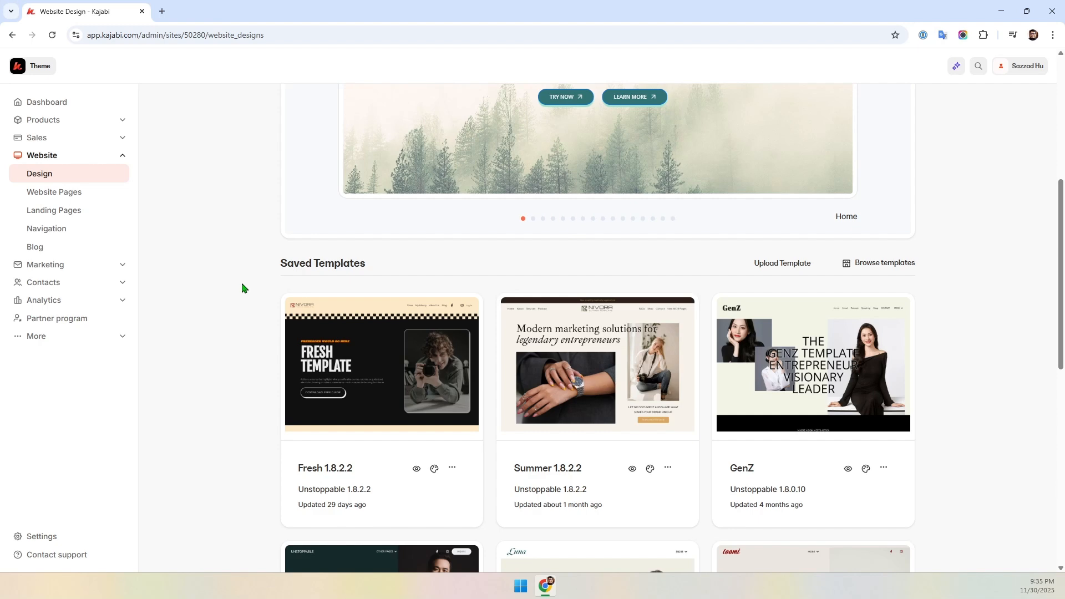
pyautogui.scroll(3, 309, 178)
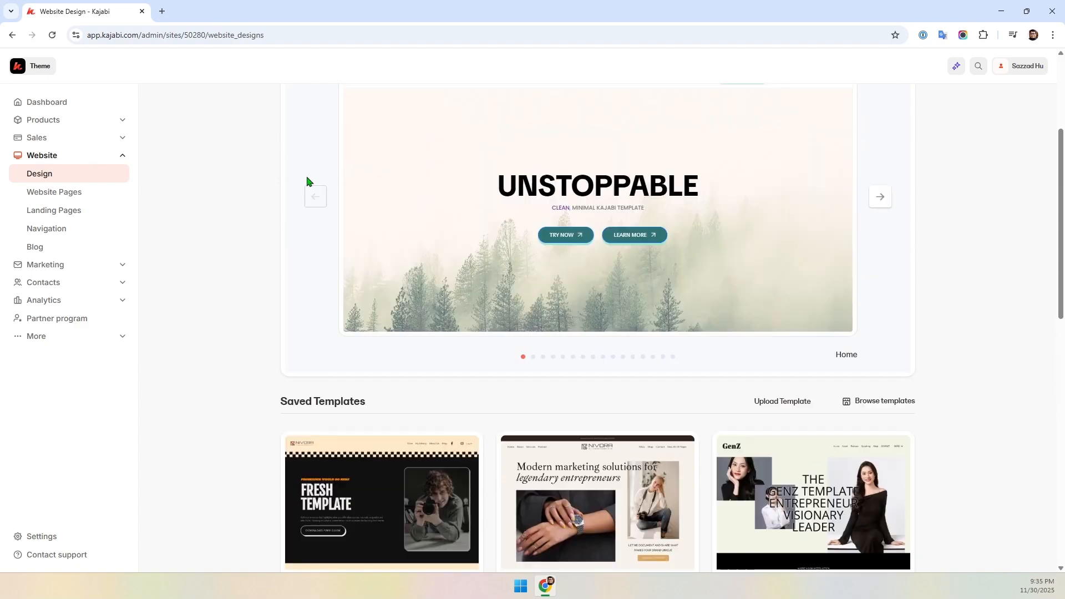
pyautogui.scroll(4, 530, 271)
pyautogui.scroll(-5, 406, 290)
pyautogui.scroll(4, 511, 310)
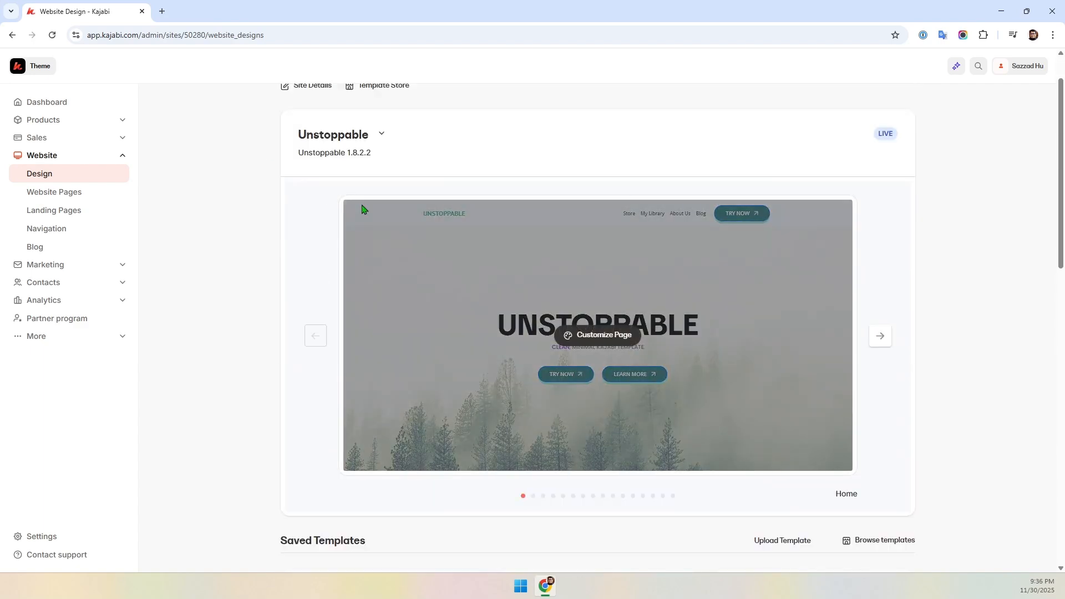
pyautogui.scroll(-4, 249, 427)
pyautogui.scroll(-2, 249, 427)
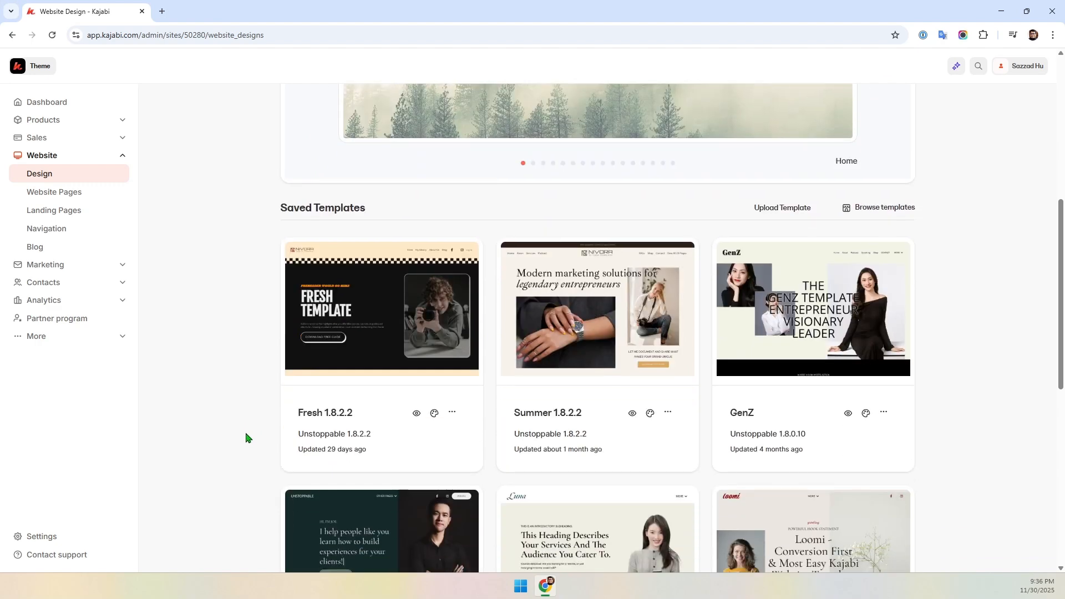
# - Set the Fresh 1.8.2.2 saved template live and review its website pages
pyautogui.click(453, 413)
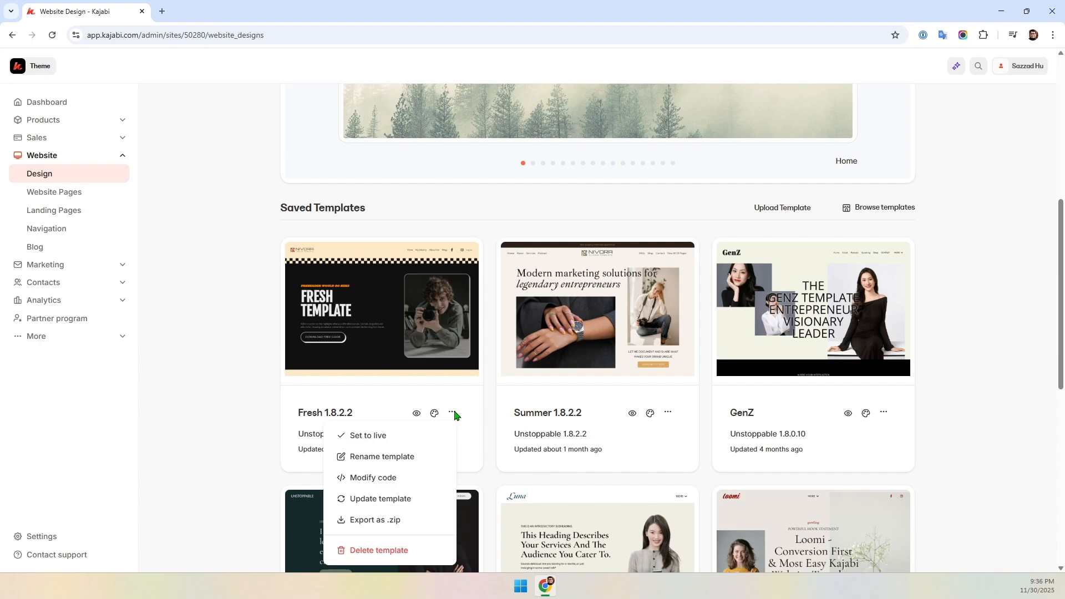
pyautogui.click(368, 436)
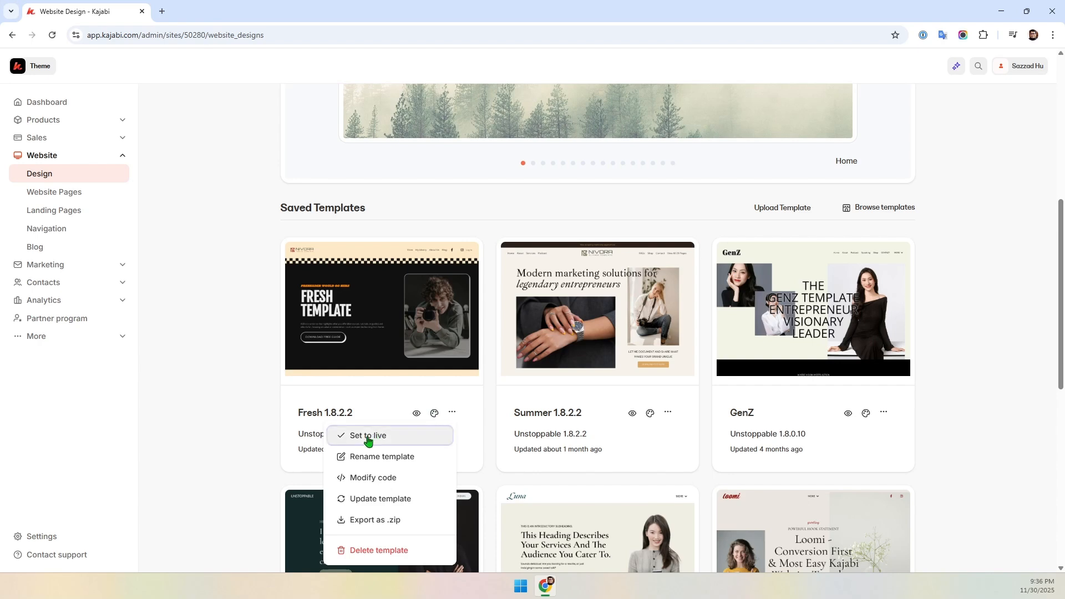
pyautogui.click(631, 206)
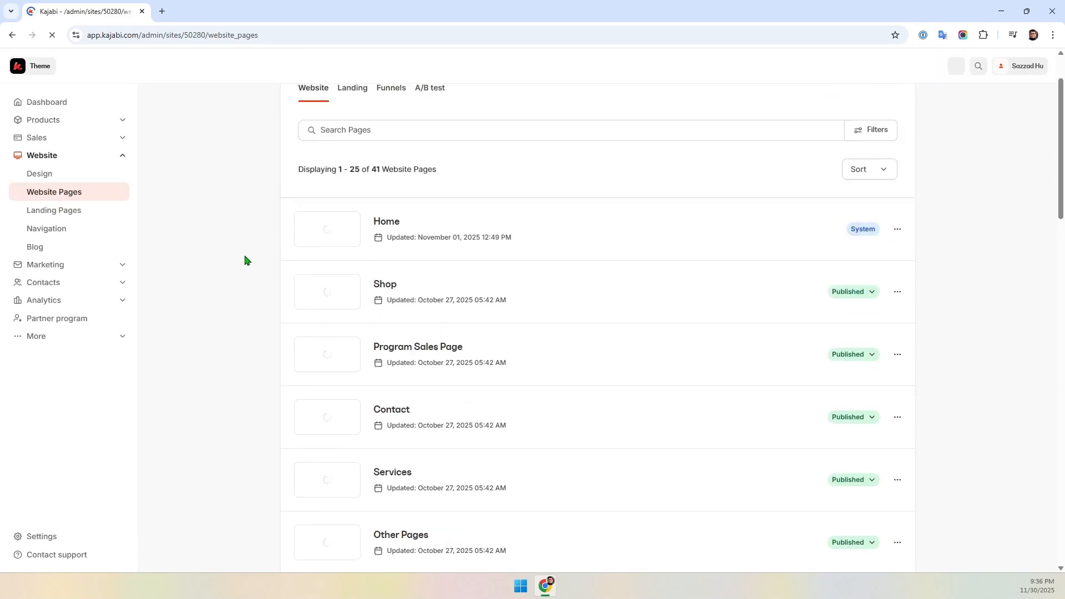
pyautogui.scroll(-4, 246, 262)
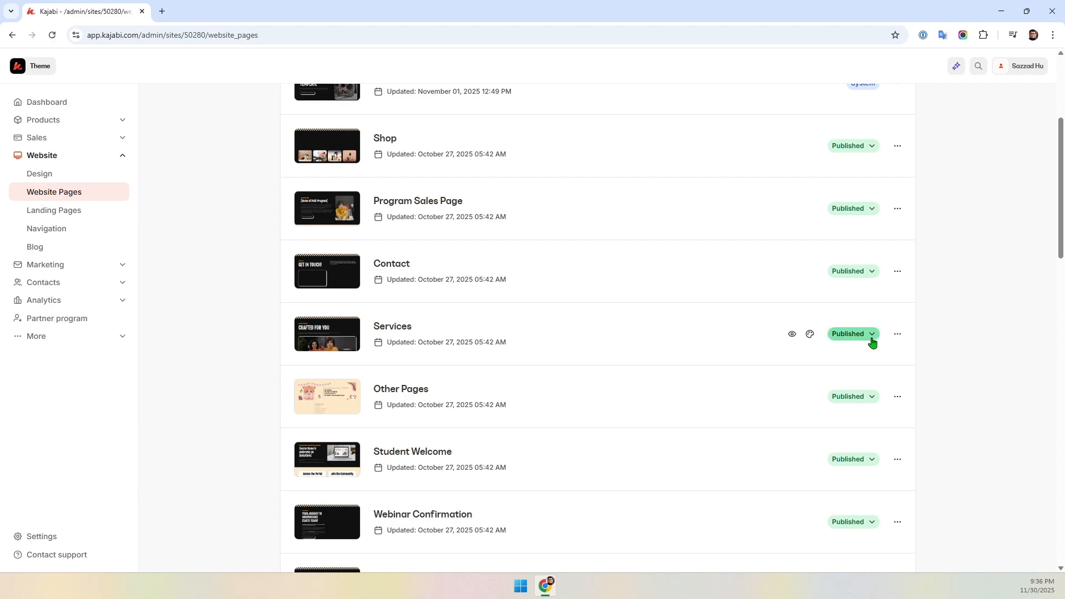
# - Duplicate the Services page and publish the copy
pyautogui.click(896, 335)
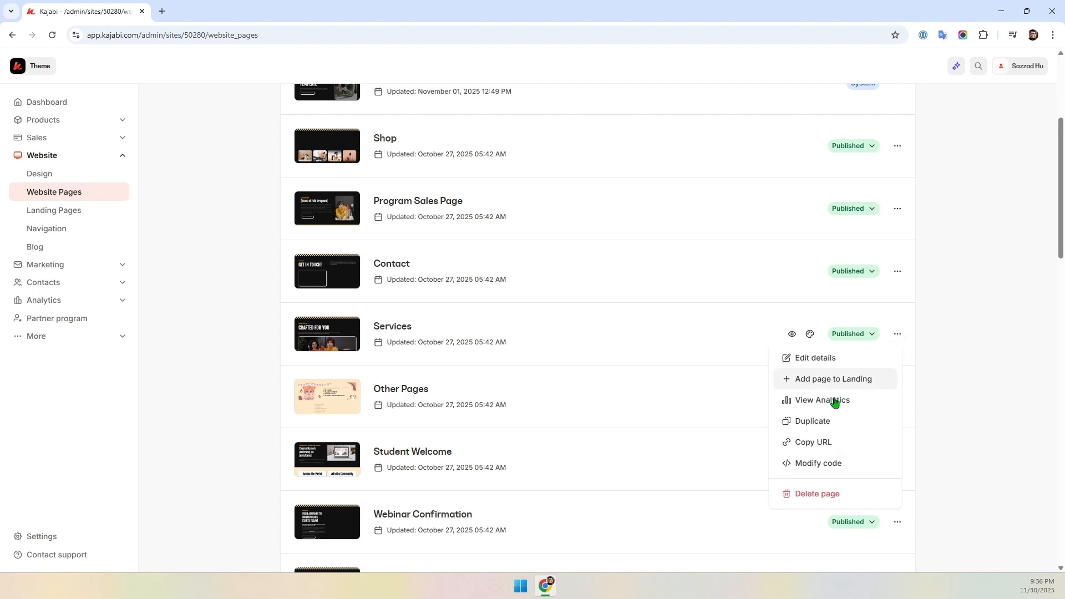
pyautogui.click(809, 422)
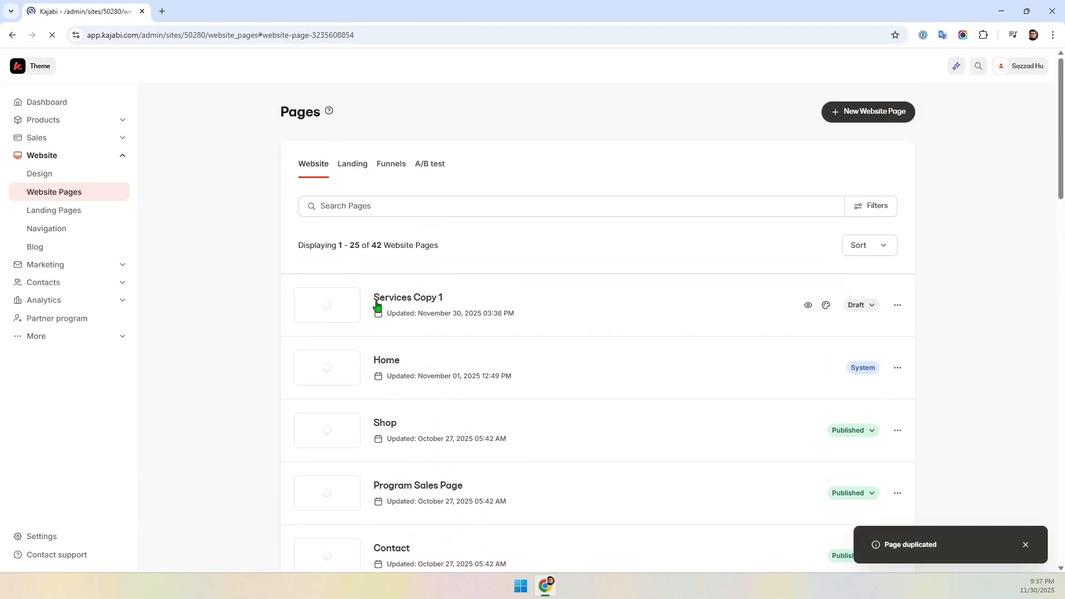
pyautogui.click(873, 308)
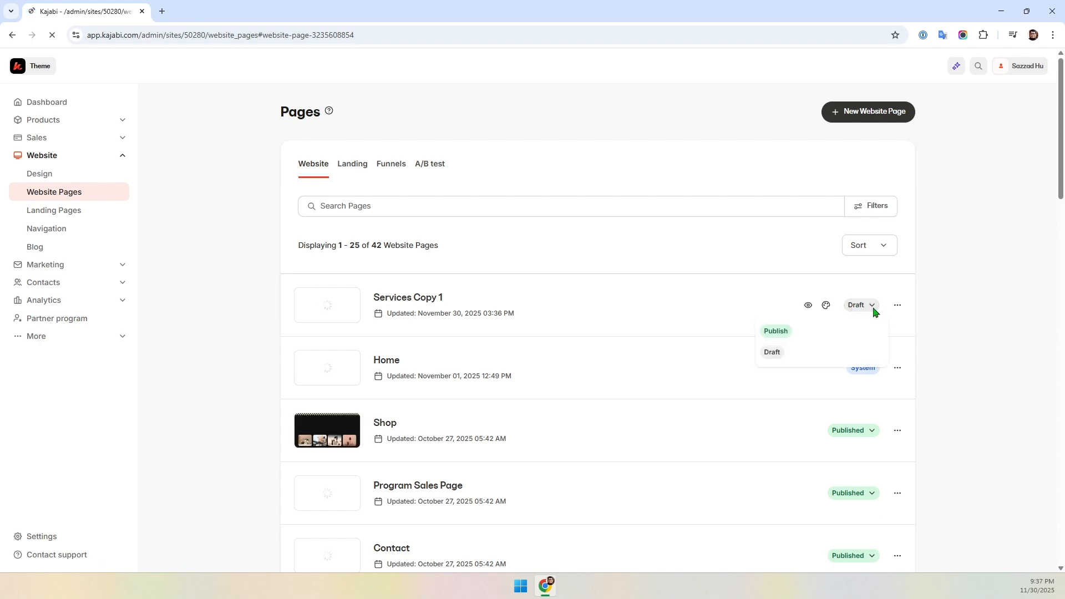
pyautogui.click(775, 331)
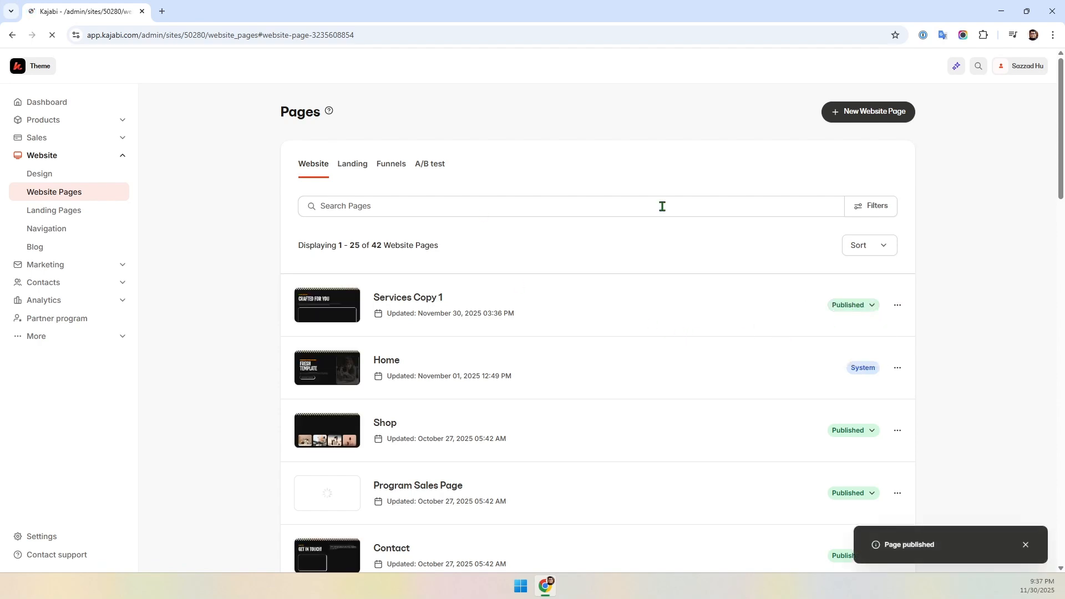
# - Open the Services Copy 1 page's details to review its page title and URL slug, and return to the website pages list
pyautogui.click(897, 305)
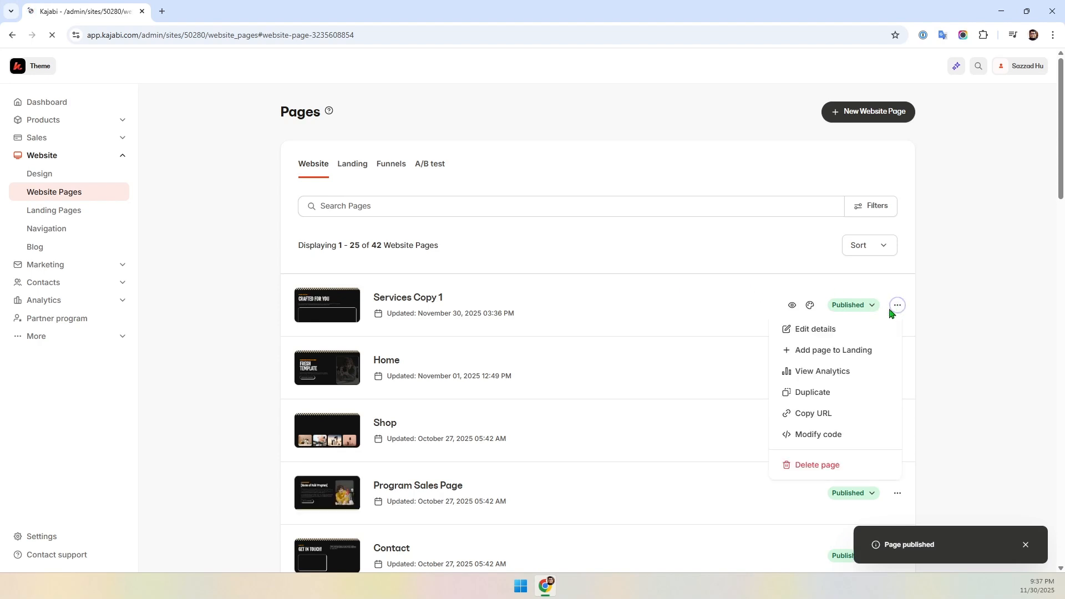
pyautogui.click(804, 335)
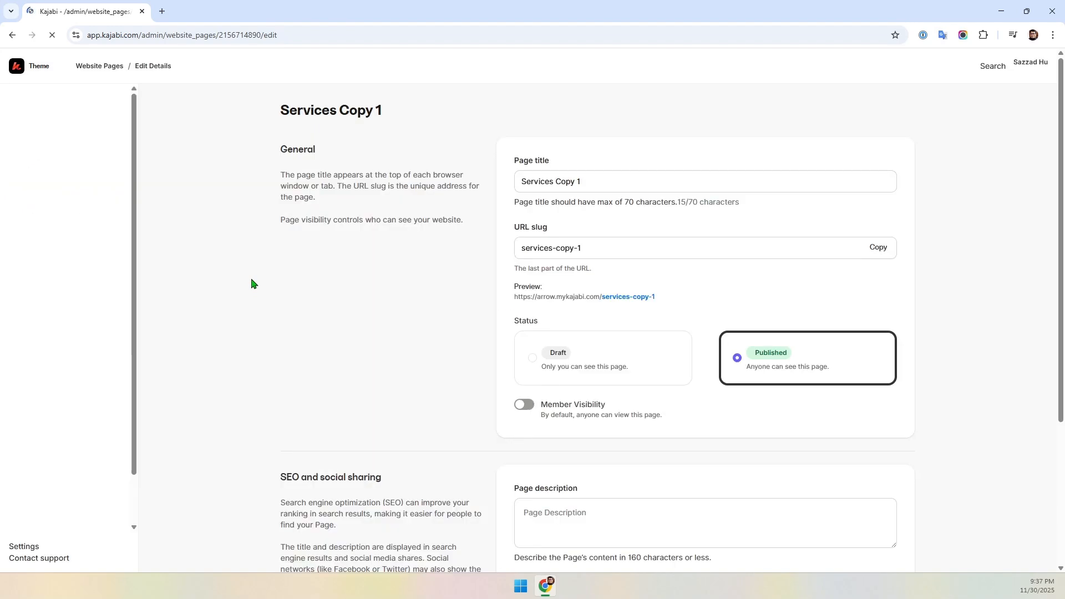
pyautogui.moveTo(624, 248); pyautogui.dragTo(518, 244)
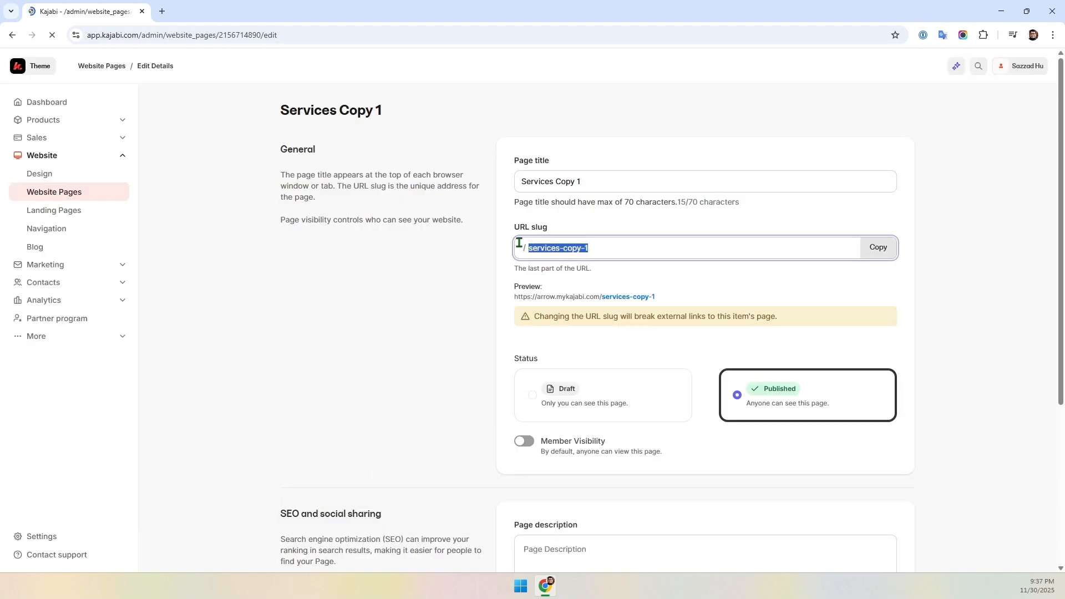
pyautogui.scroll(-4, 477, 408)
pyautogui.scroll(4, 480, 410)
pyautogui.moveTo(601, 179); pyautogui.dragTo(488, 200)
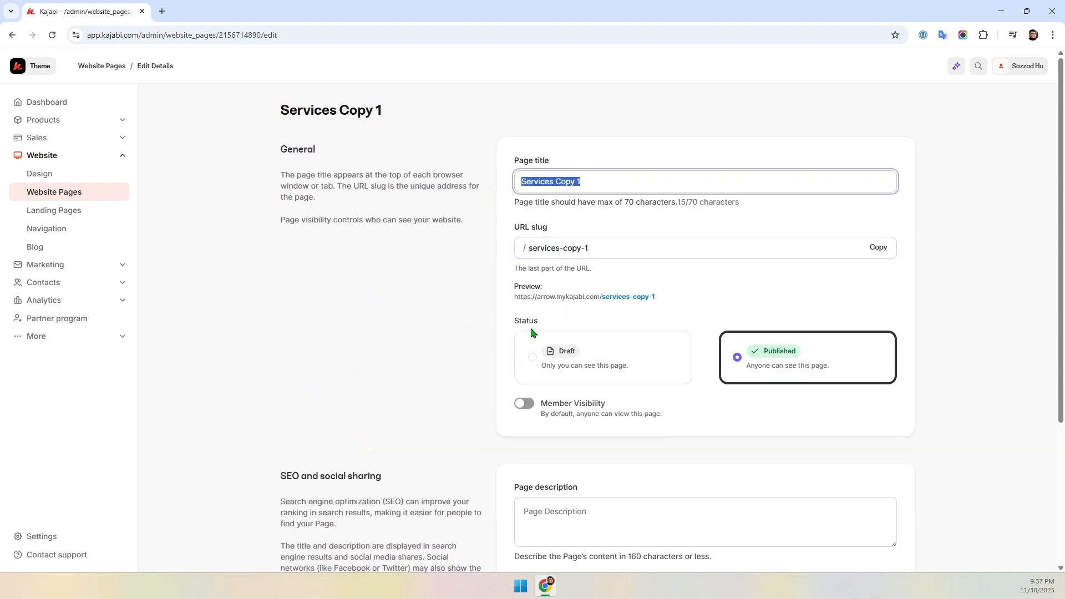
pyautogui.scroll(-4, 449, 375)
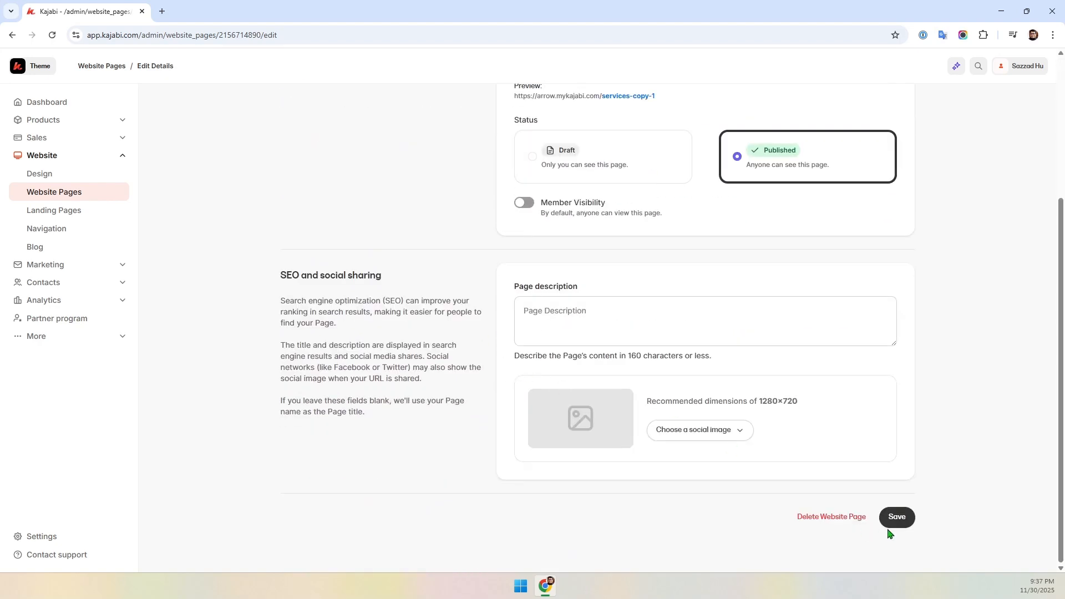
pyautogui.click(43, 194)
# - Set the Our Team page's status to Draft
pyautogui.scroll(-7, 453, 301)
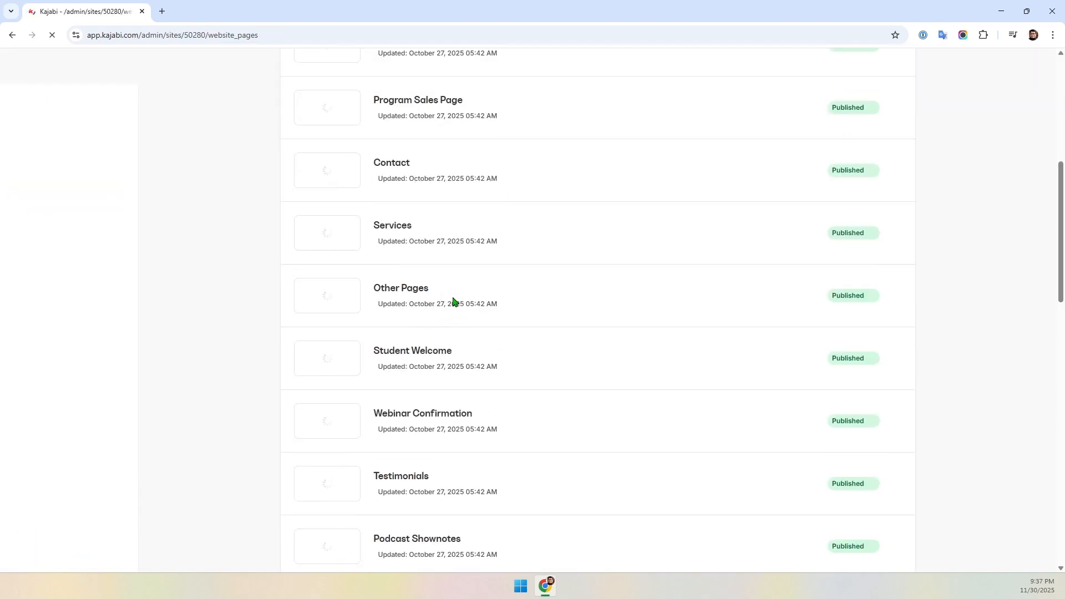
pyautogui.scroll(-7, 453, 301)
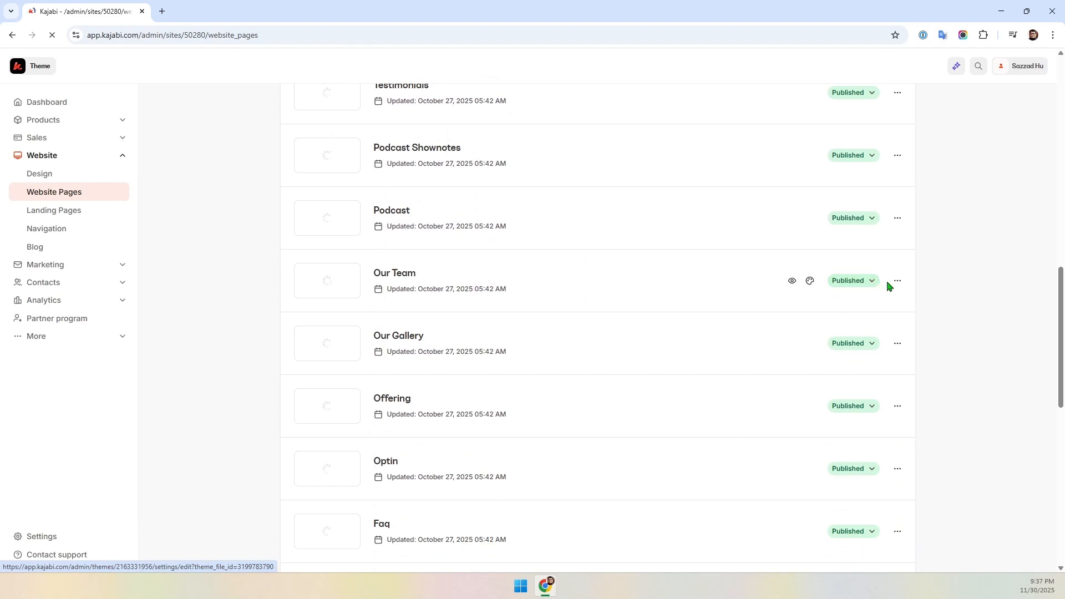
pyautogui.click(855, 283)
pyautogui.click(787, 328)
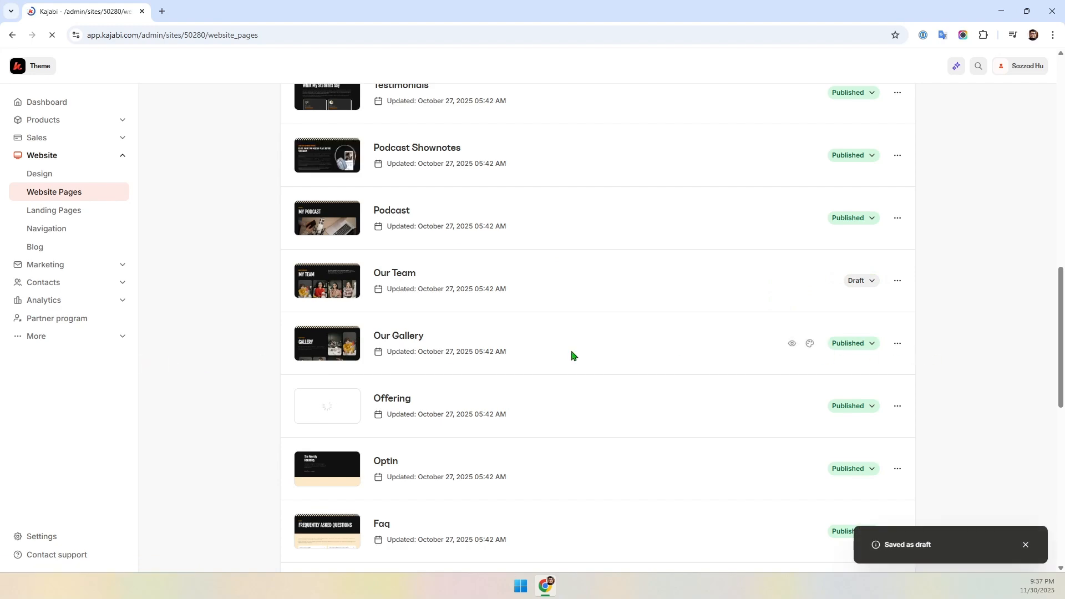
# - Set the saved Unstoppable template as the live website template
pyautogui.scroll(7, 355, 428)
pyautogui.scroll(7, 358, 433)
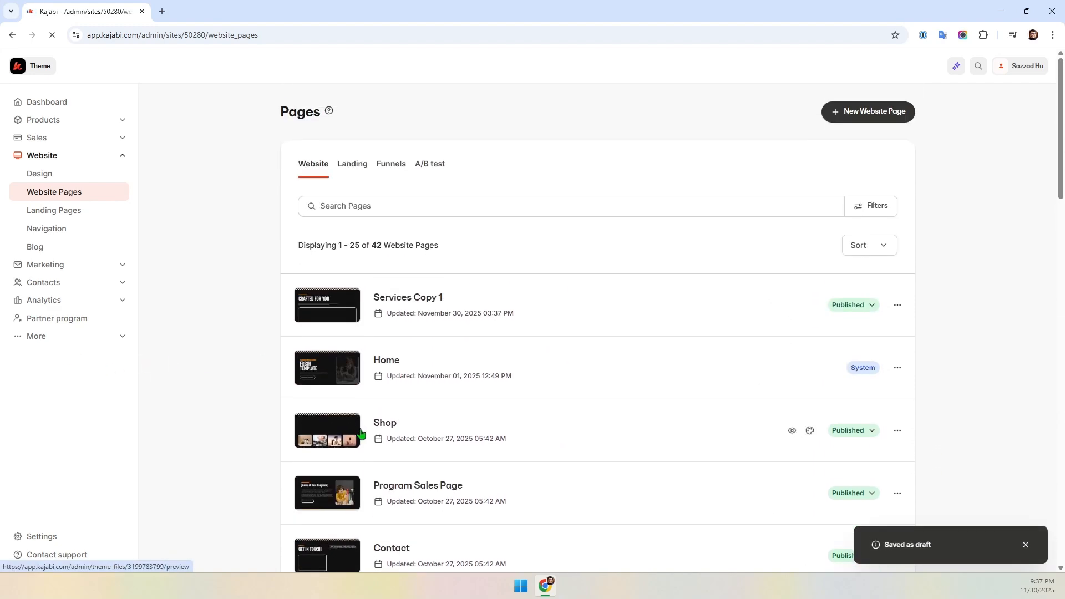
pyautogui.scroll(-2, 361, 432)
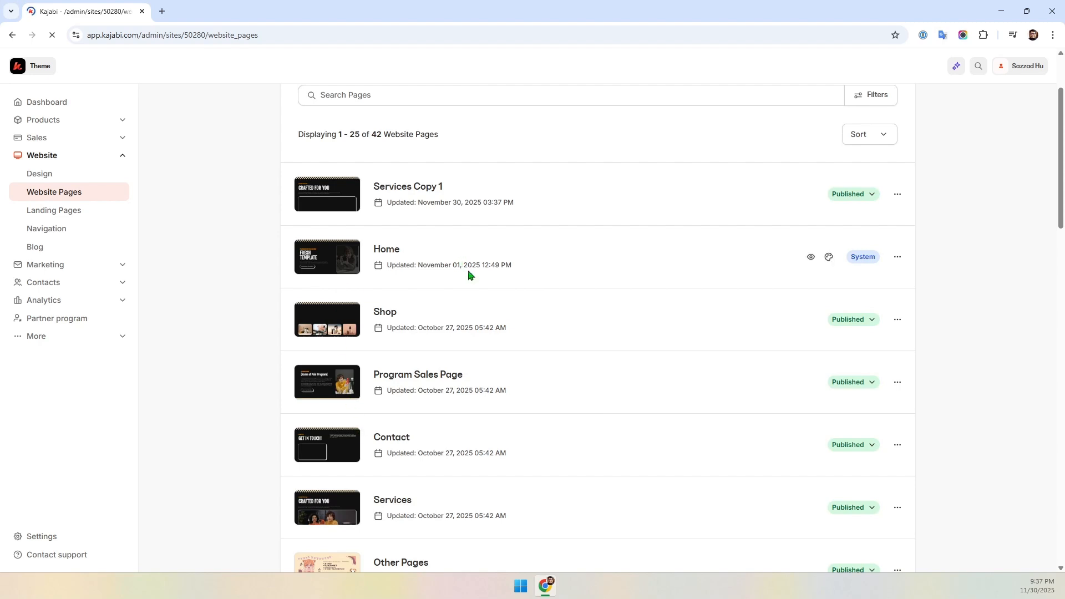
pyautogui.scroll(-12, 510, 305)
pyautogui.moveTo(510, 305)
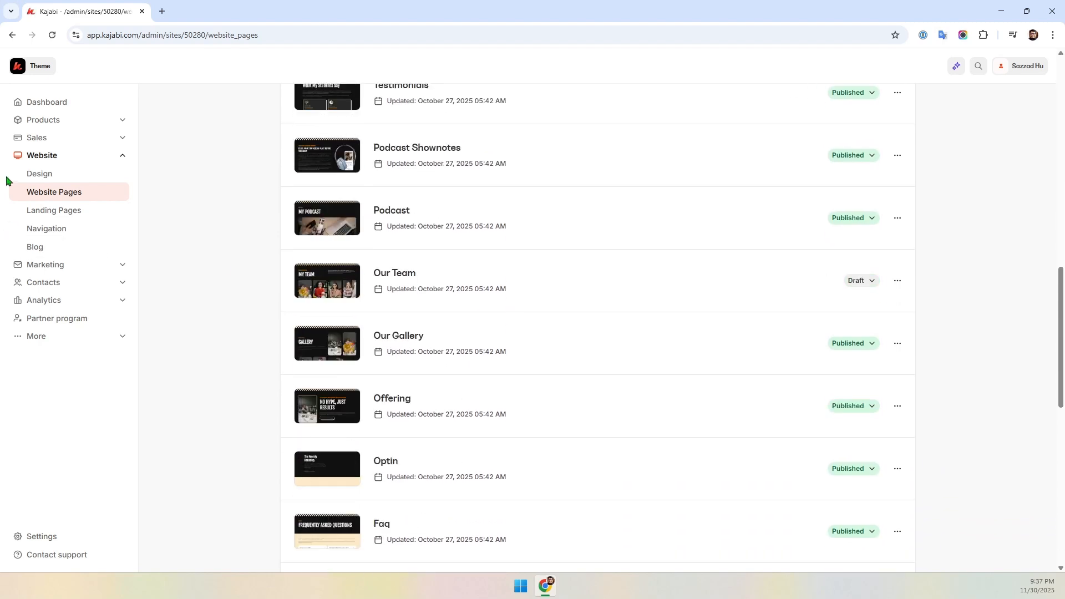
pyautogui.click(40, 179)
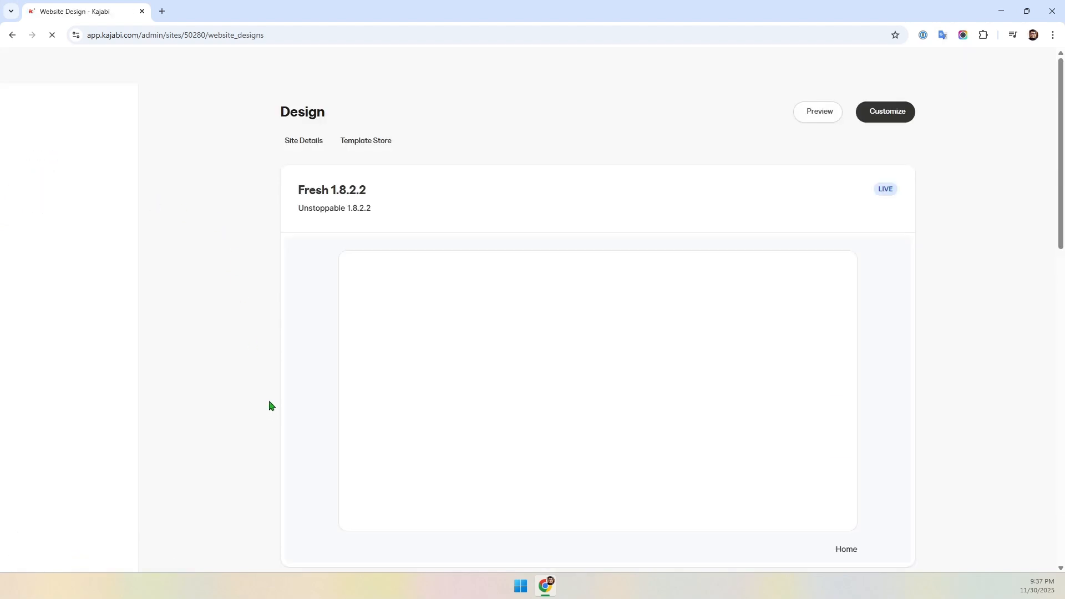
pyautogui.scroll(-5, 312, 404)
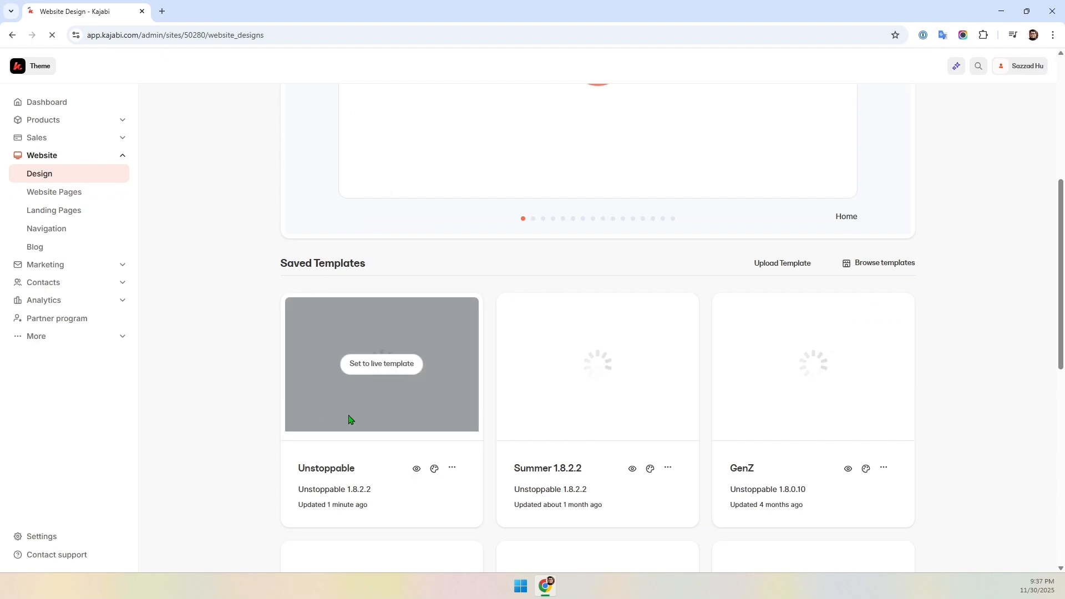
pyautogui.click(451, 467)
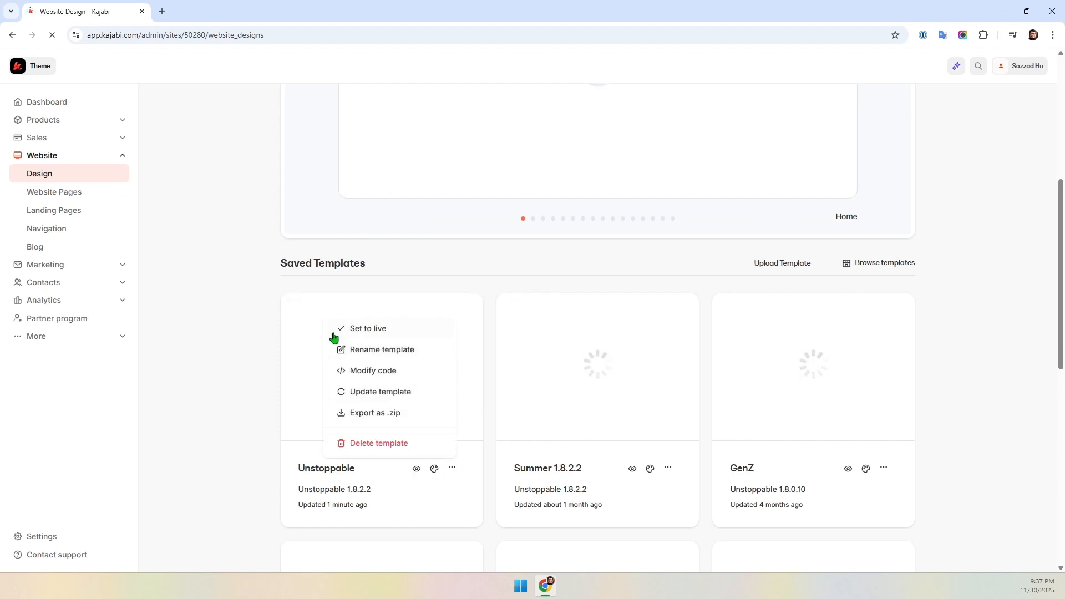
pyautogui.click(367, 335)
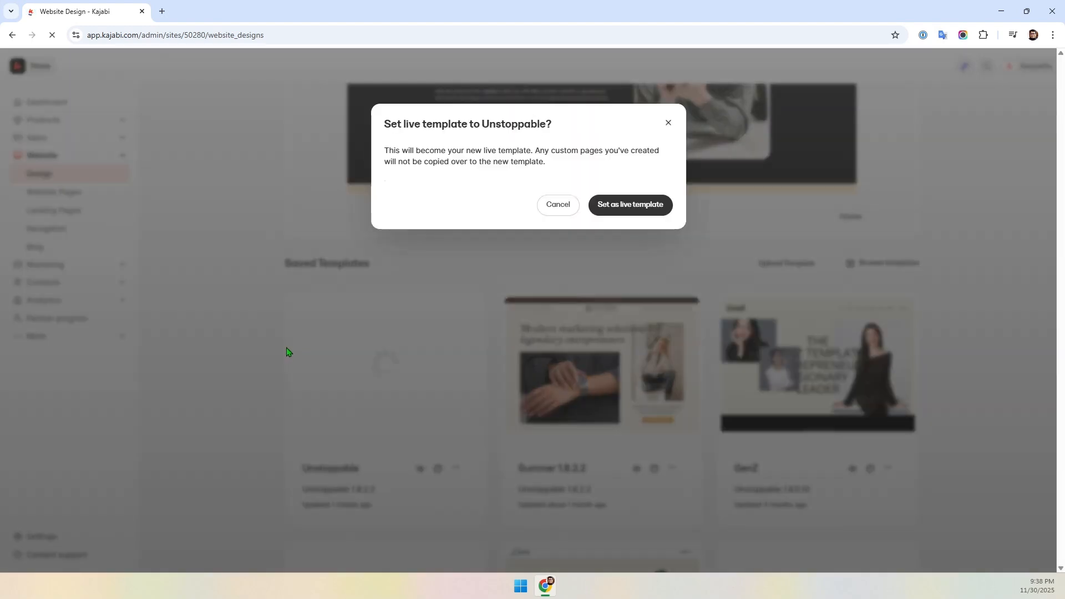
pyautogui.click(632, 204)
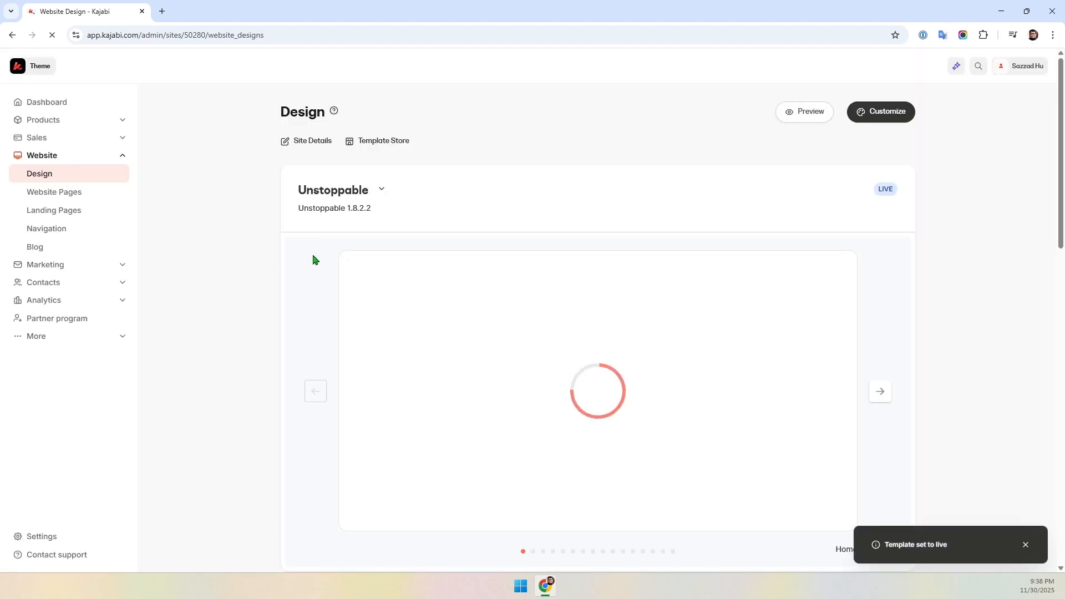
# - Open the saved Fresh 1.8.2.2 template in the theme customizer in a new tab
pyautogui.scroll(-2, 325, 264)
pyautogui.scroll(-5, 325, 268)
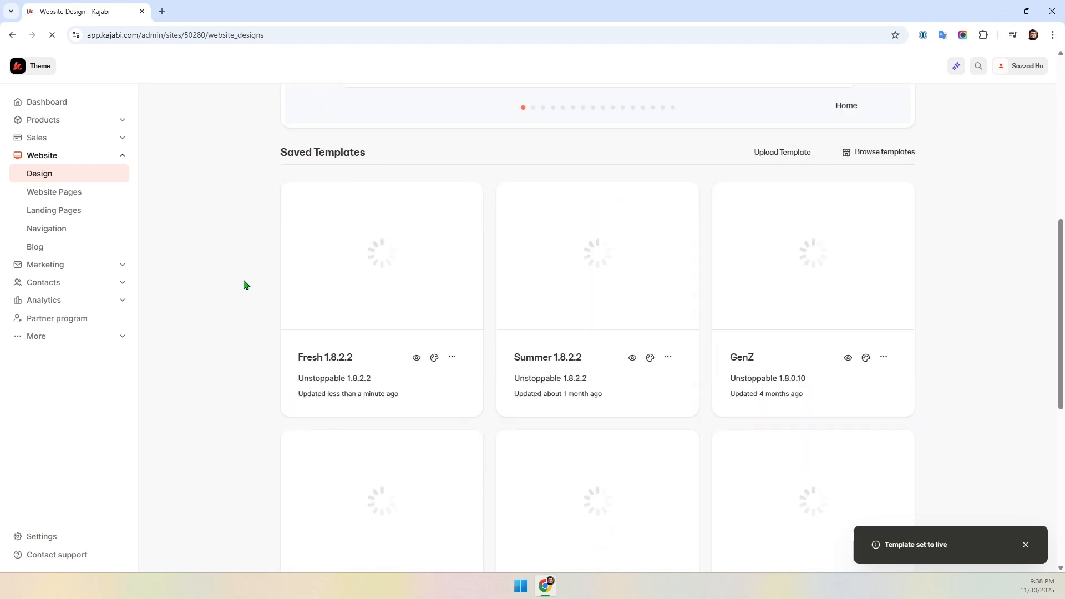
pyautogui.click(434, 358)
pyautogui.click(197, 6)
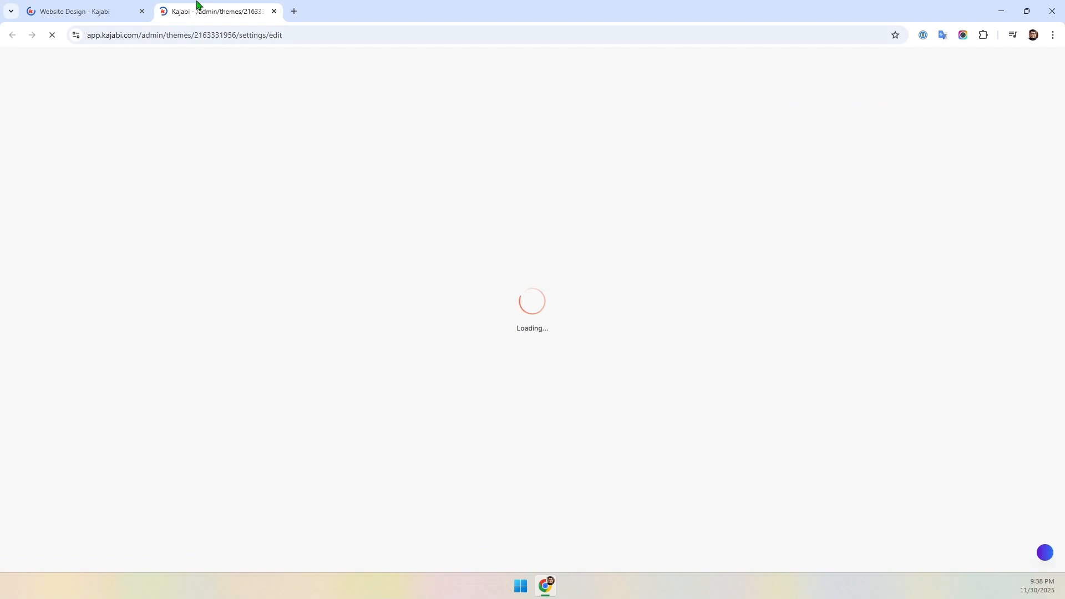
pyautogui.click(27, 12)
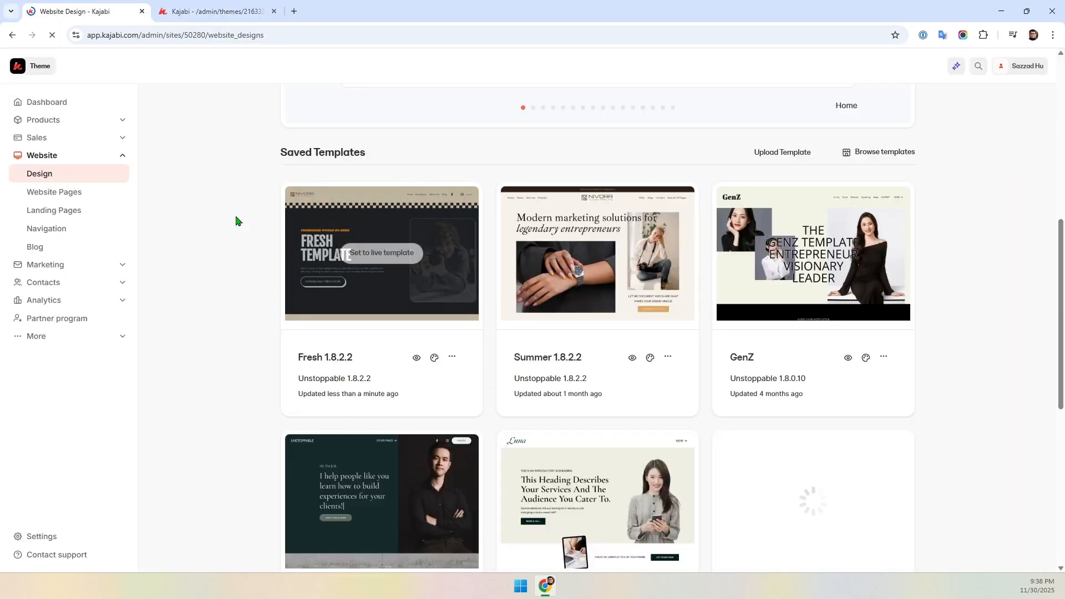
pyautogui.click(205, 11)
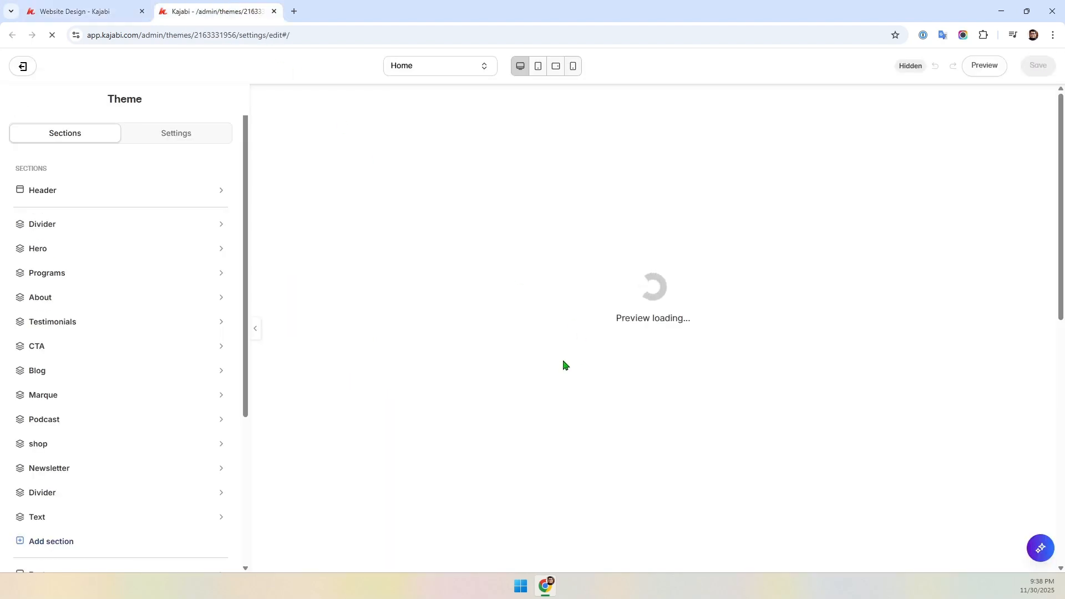
# - Browse the customizer's list of template pages down to Services Copy 1
pyautogui.click(430, 68)
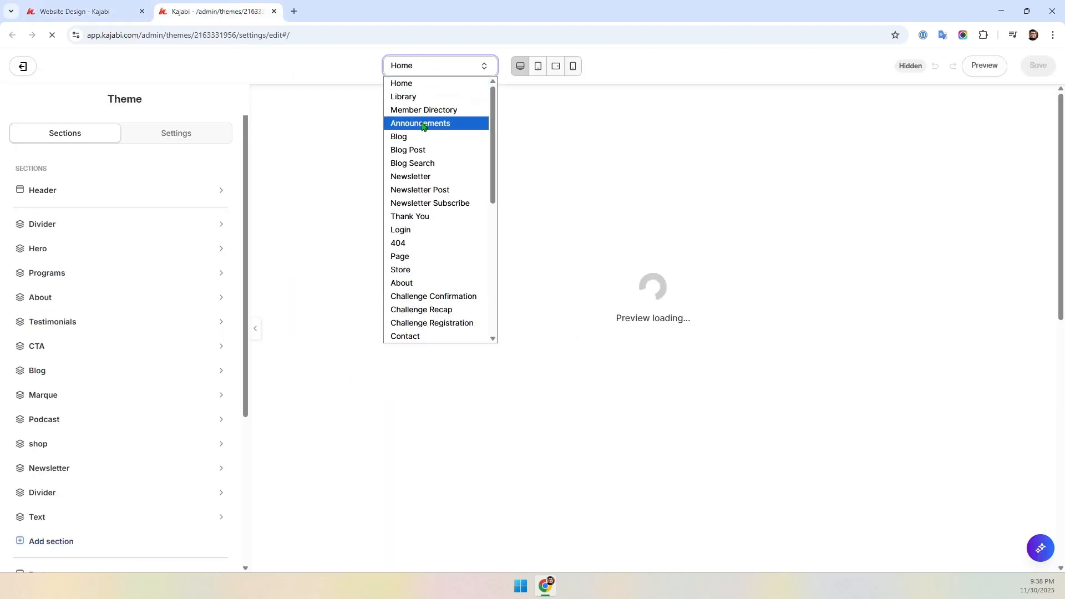
pyautogui.scroll(-3, 428, 140)
pyautogui.scroll(-3, 429, 140)
pyautogui.scroll(-2, 429, 147)
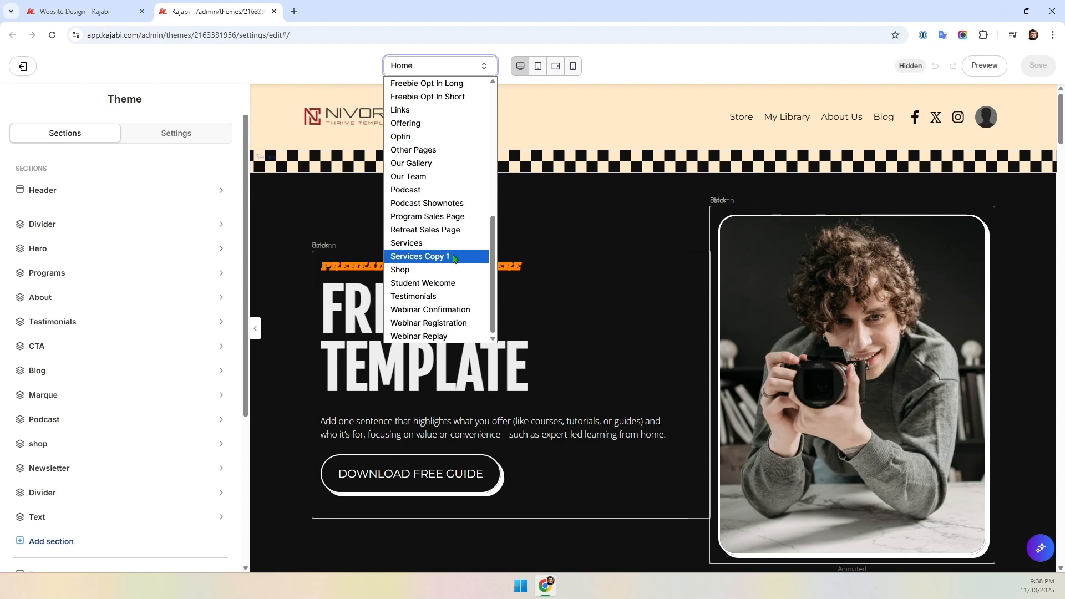
pyautogui.click(660, 59)
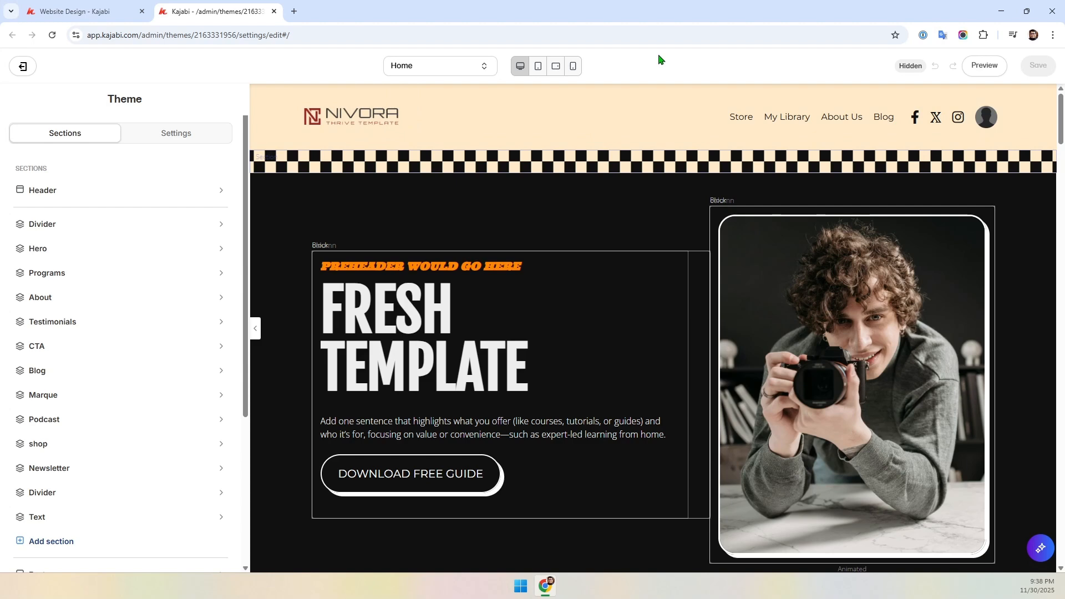